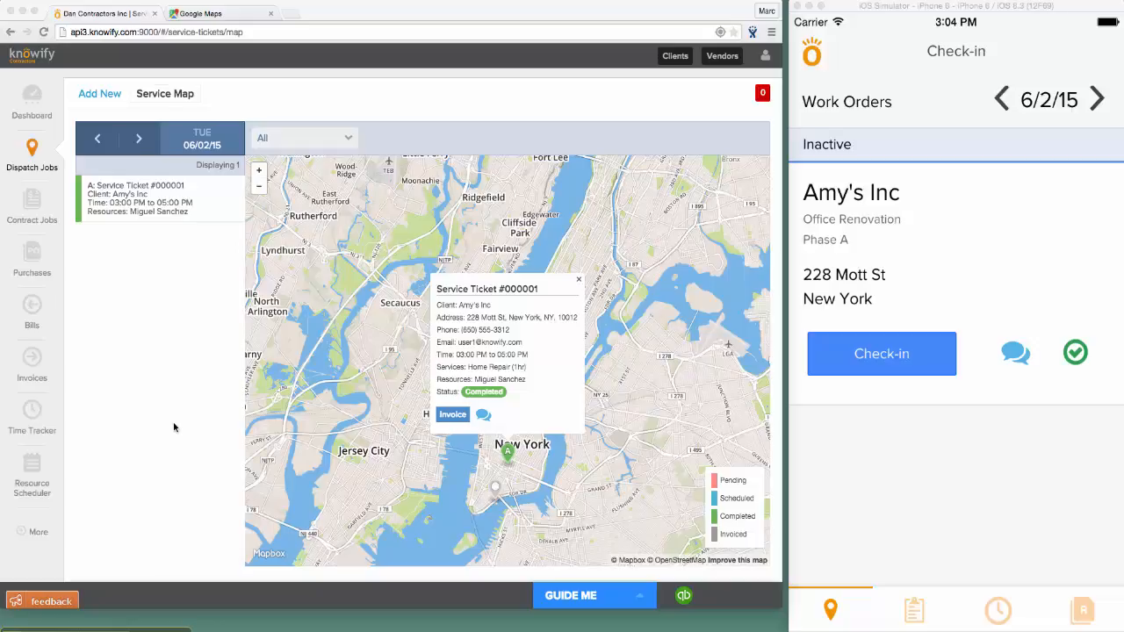
Step: Start a new service ticket and select the second client in the client list
left_click(100, 94)
left_click(170, 178)
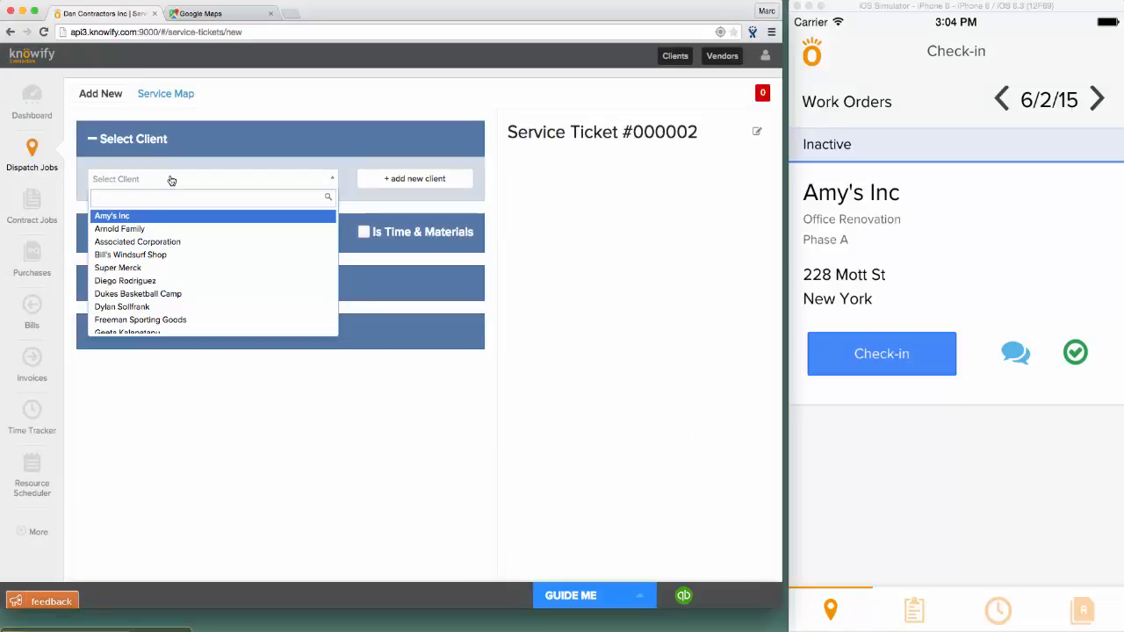
left_click(168, 230)
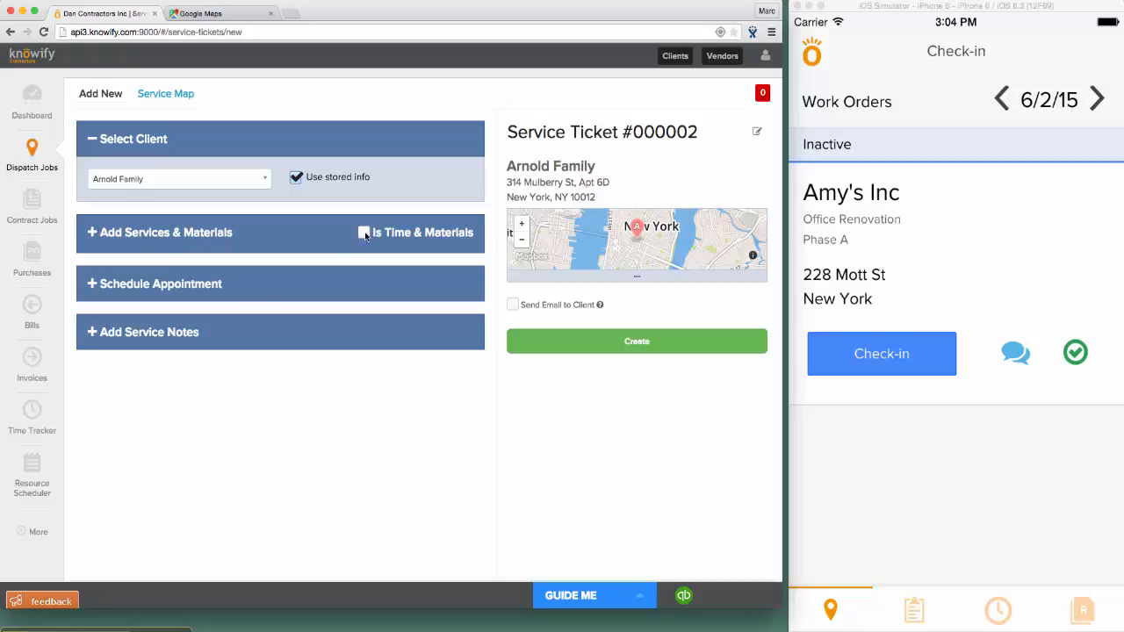
Step: Add one Home Repair (1hr) service at $155.00 to the ticket and collapse the services section
left_click(220, 243)
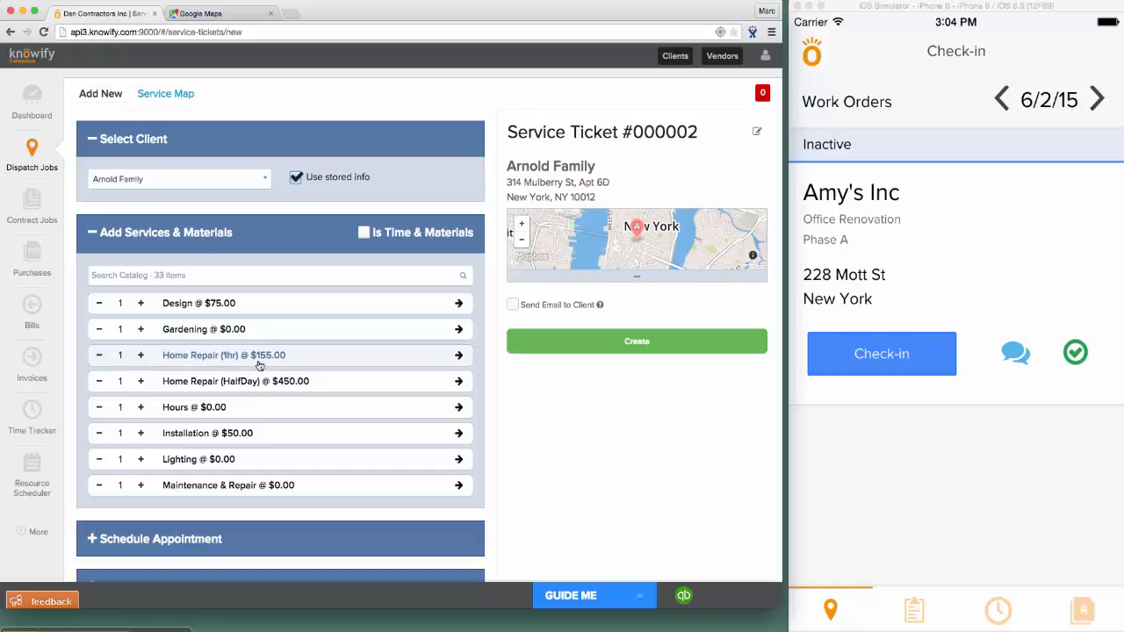
left_click(195, 362)
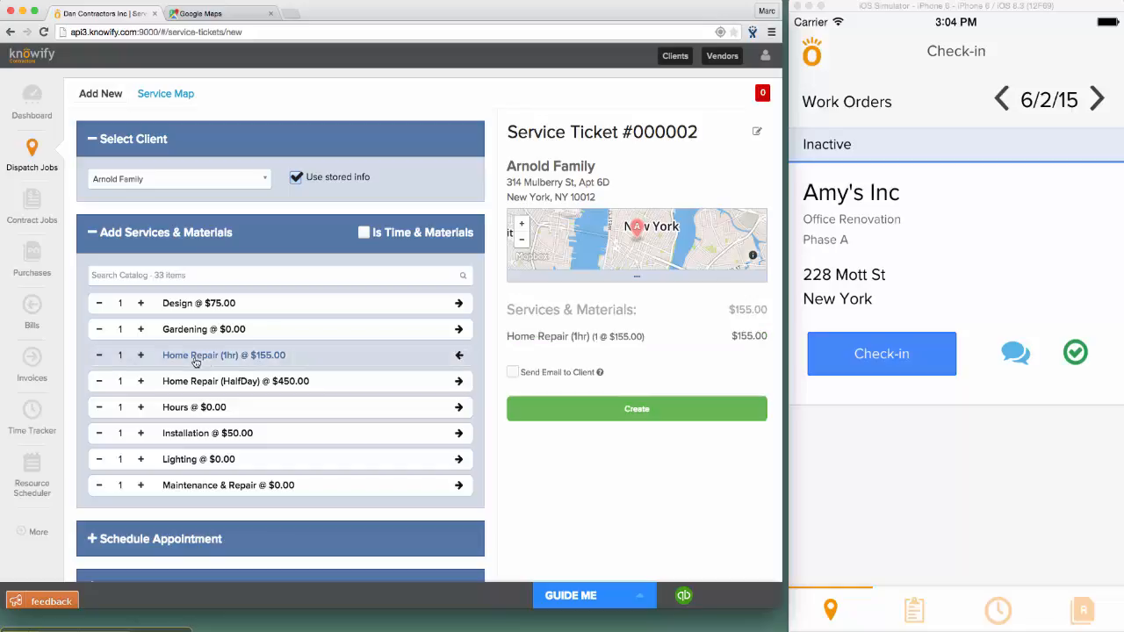
scroll(174, 188, "down", 1)
left_click(174, 206)
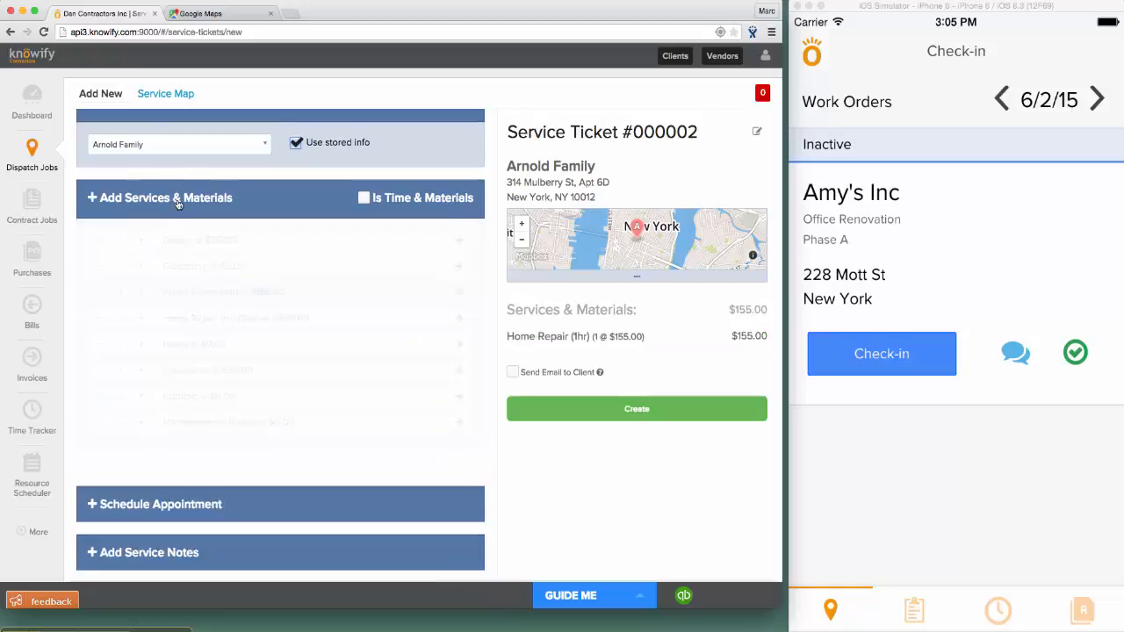
Step: Schedule the appointment for 11:00 AM to 12:00 PM on June 2, 2015, and assign both listed resources
left_click(164, 293)
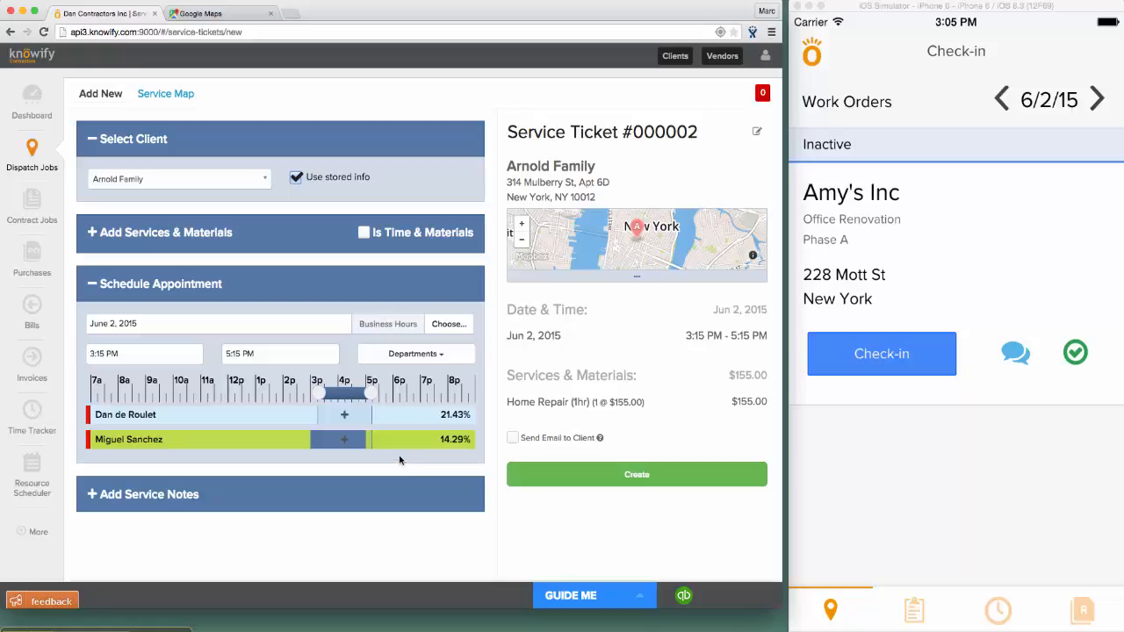
left_click_drag(344, 394, 261, 393)
mouse_move(321, 448)
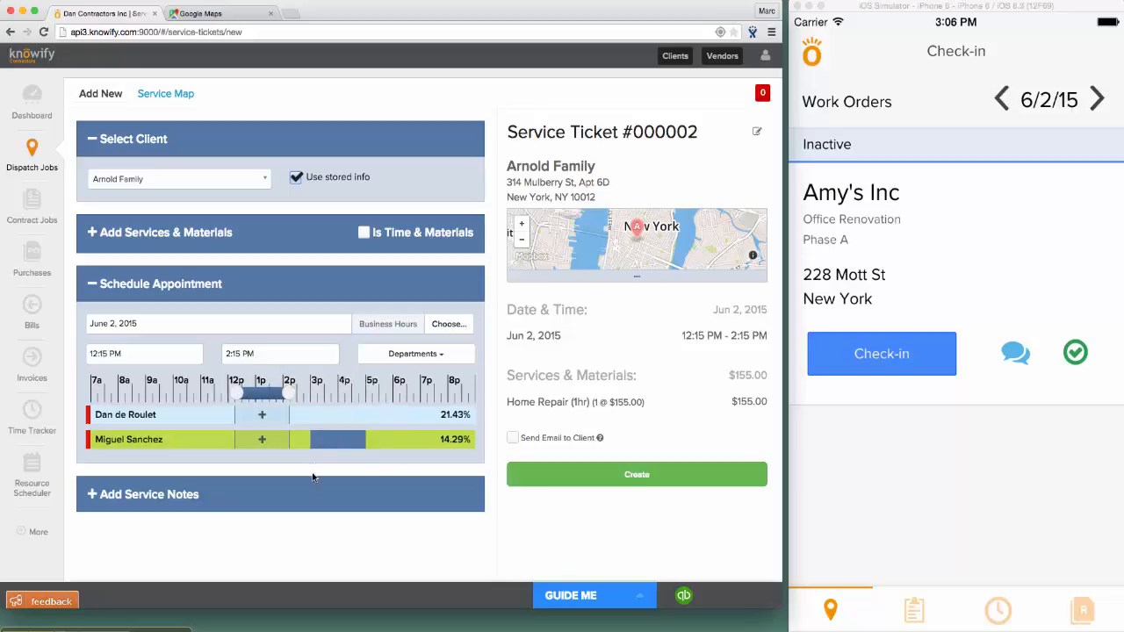
left_click_drag(263, 424, 224, 400)
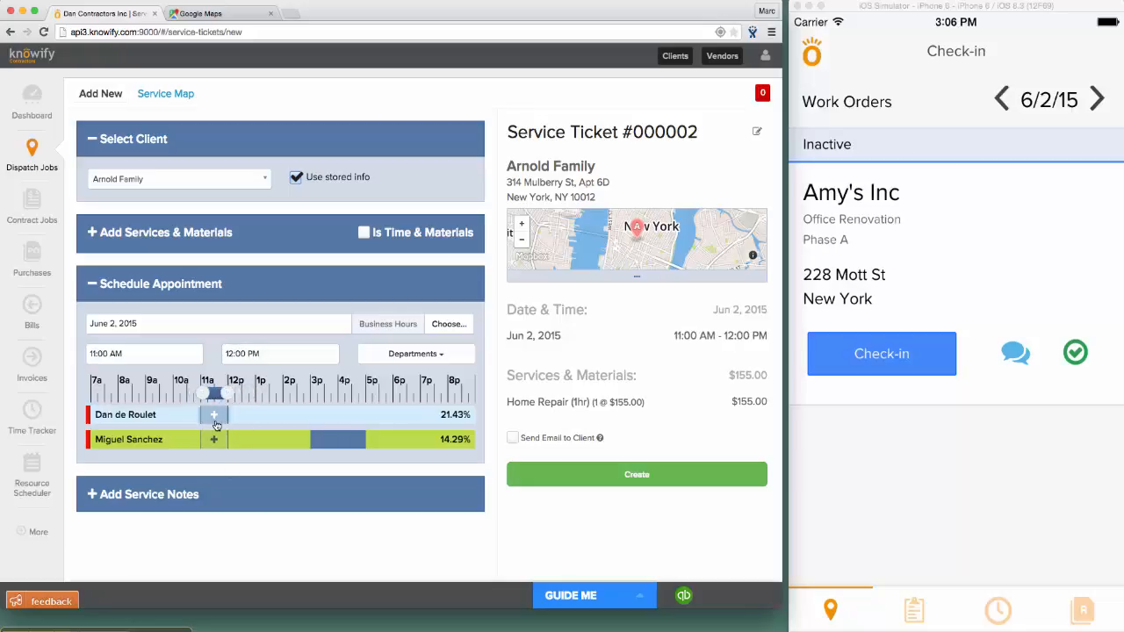
left_click(215, 423)
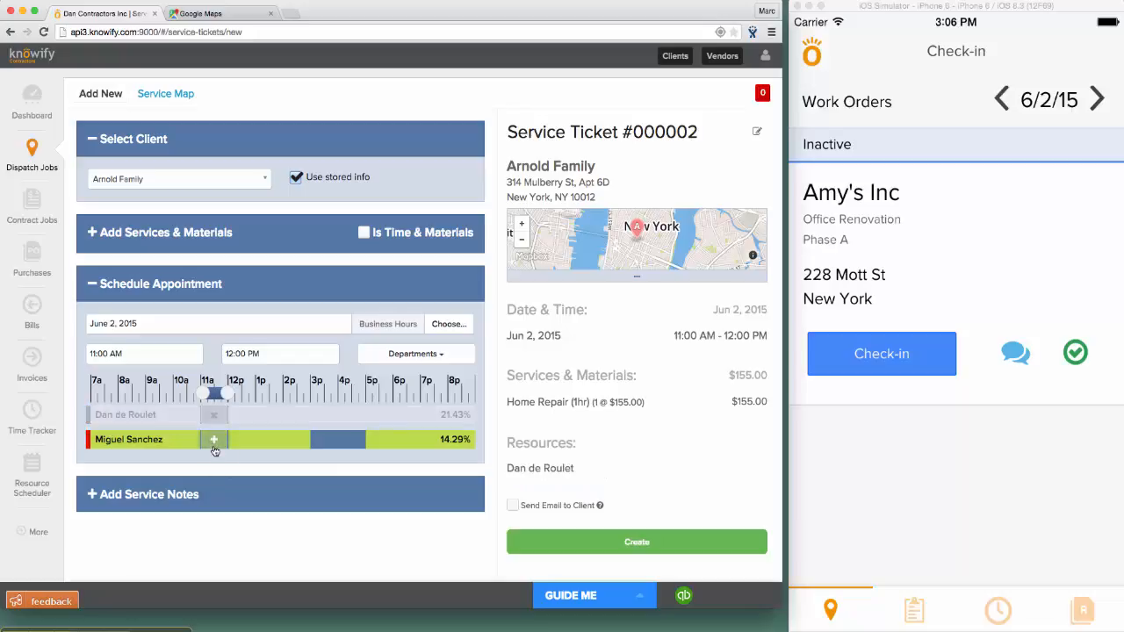
left_click(213, 439)
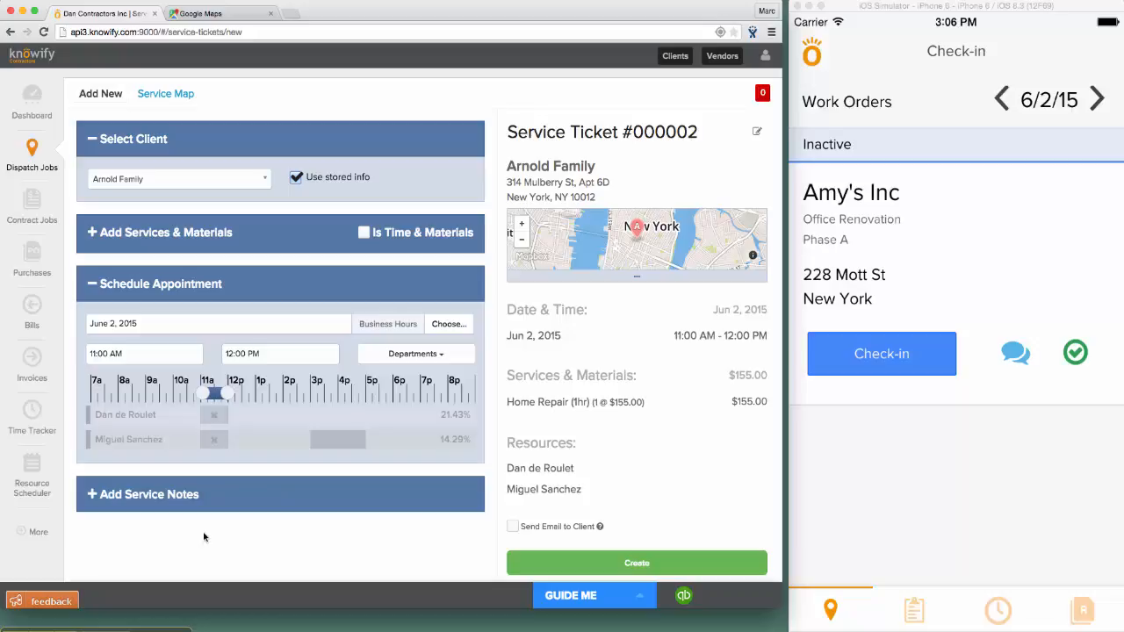
Step: Add the service note "Please repair the dishwasher" and create the ticket
left_click(147, 494)
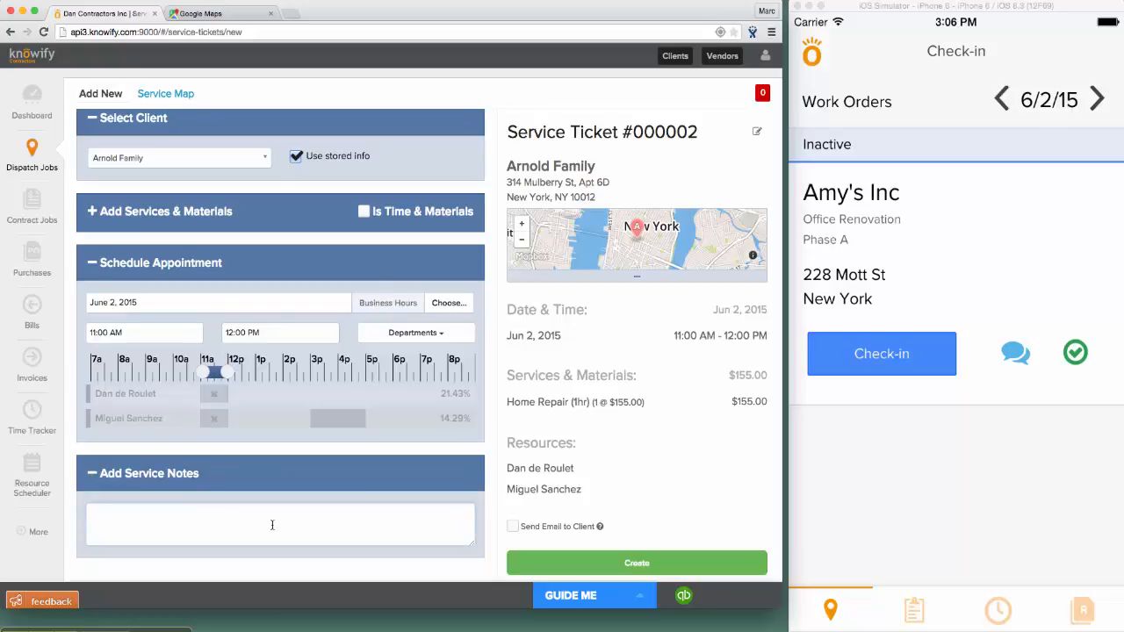
type("Please repai")
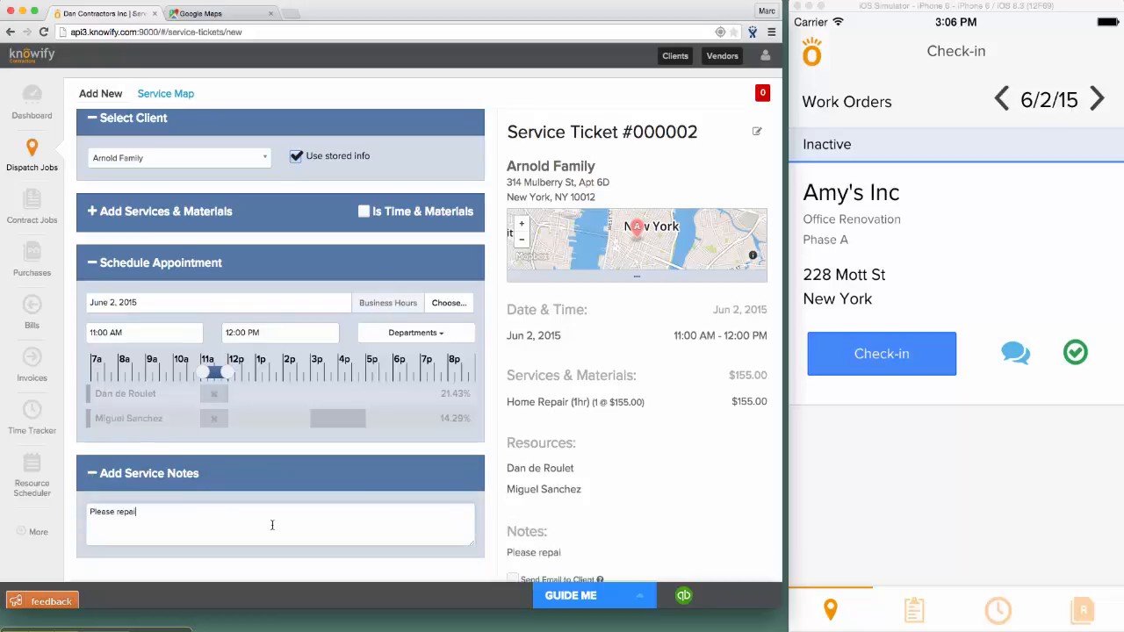
type("r the dishwasher")
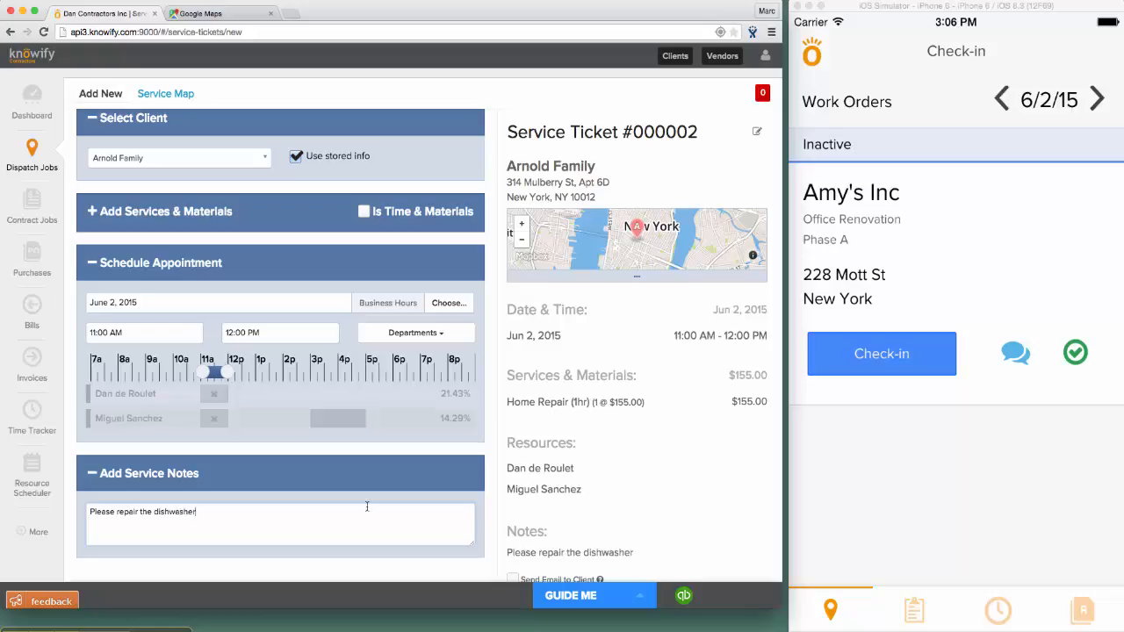
scroll(534, 486, "down", 2)
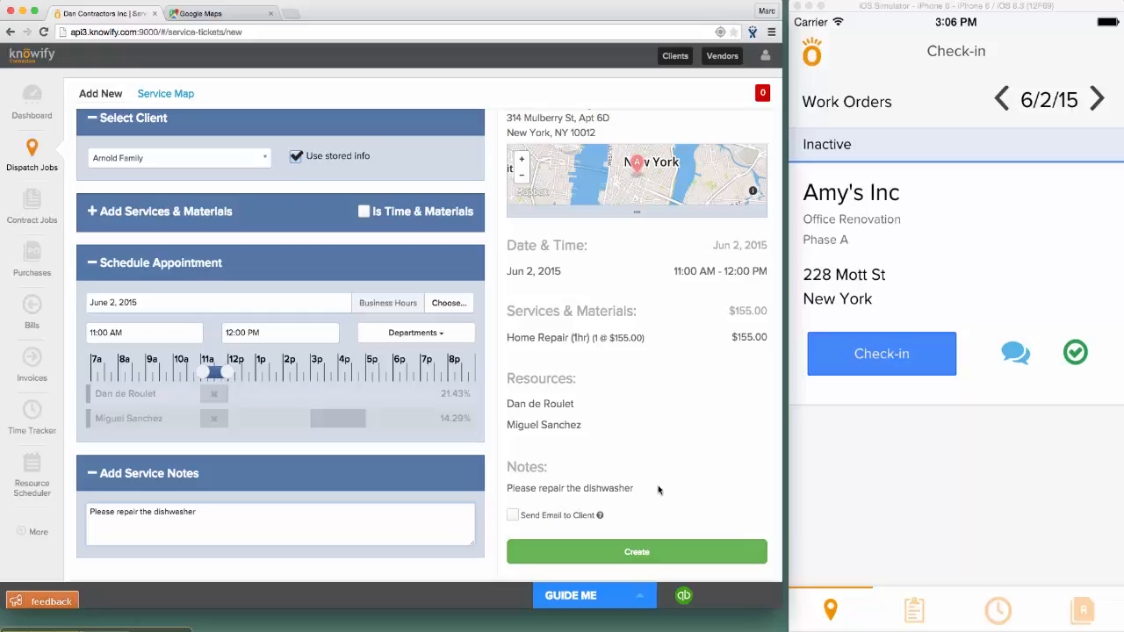
left_click(629, 559)
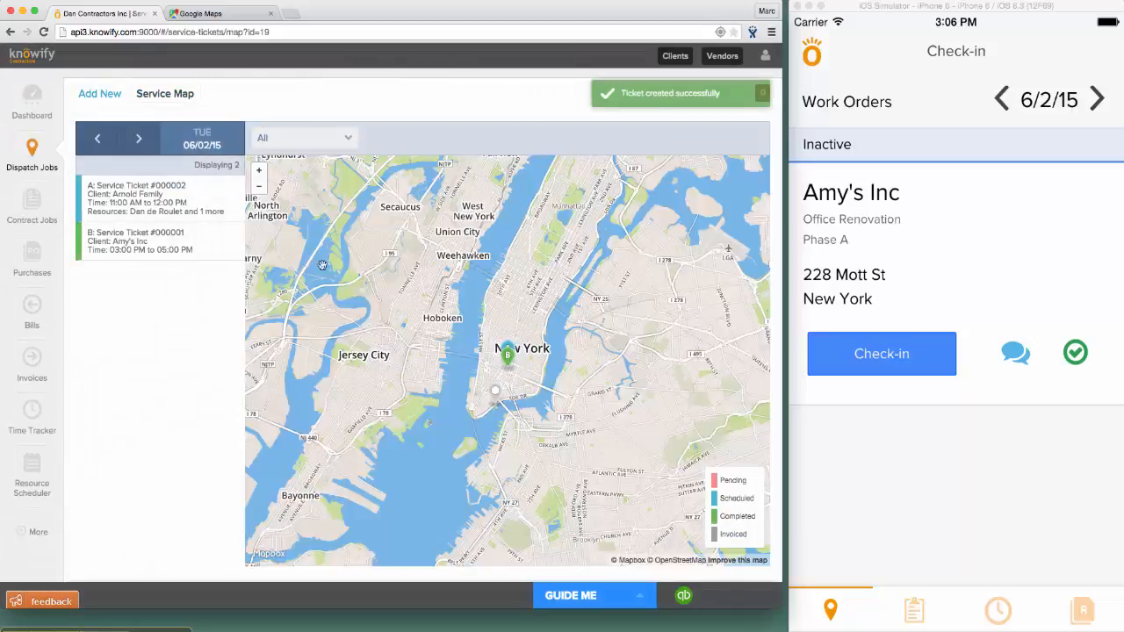
Step: Magnify the service map around the job markers and open the details of the newly created ticket
left_click(263, 175)
left_click(264, 177)
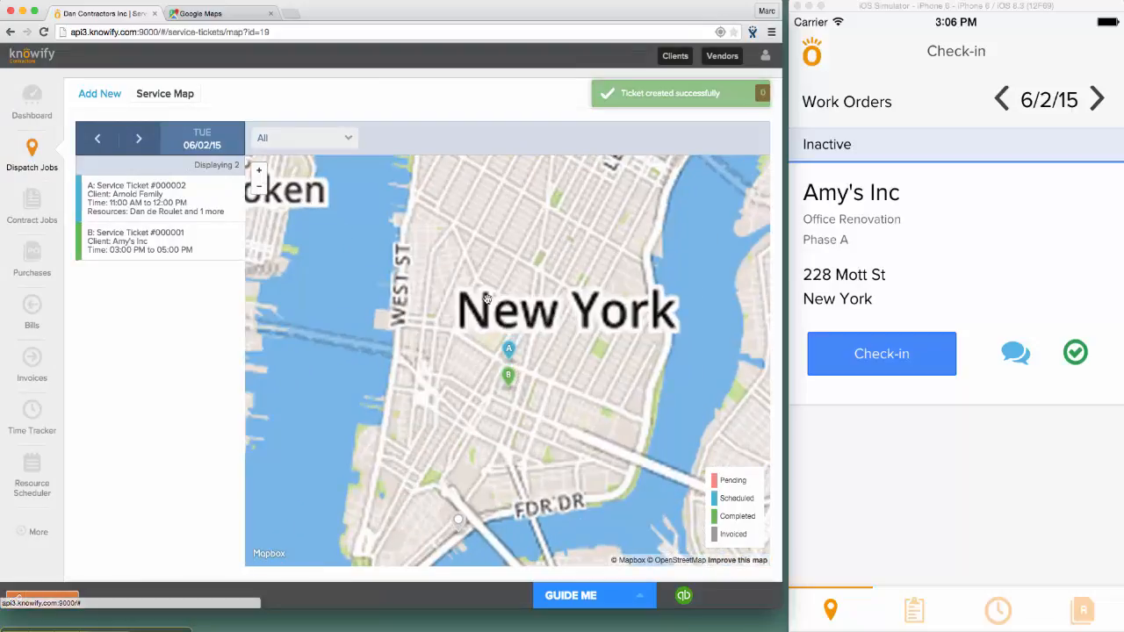
left_click(111, 196)
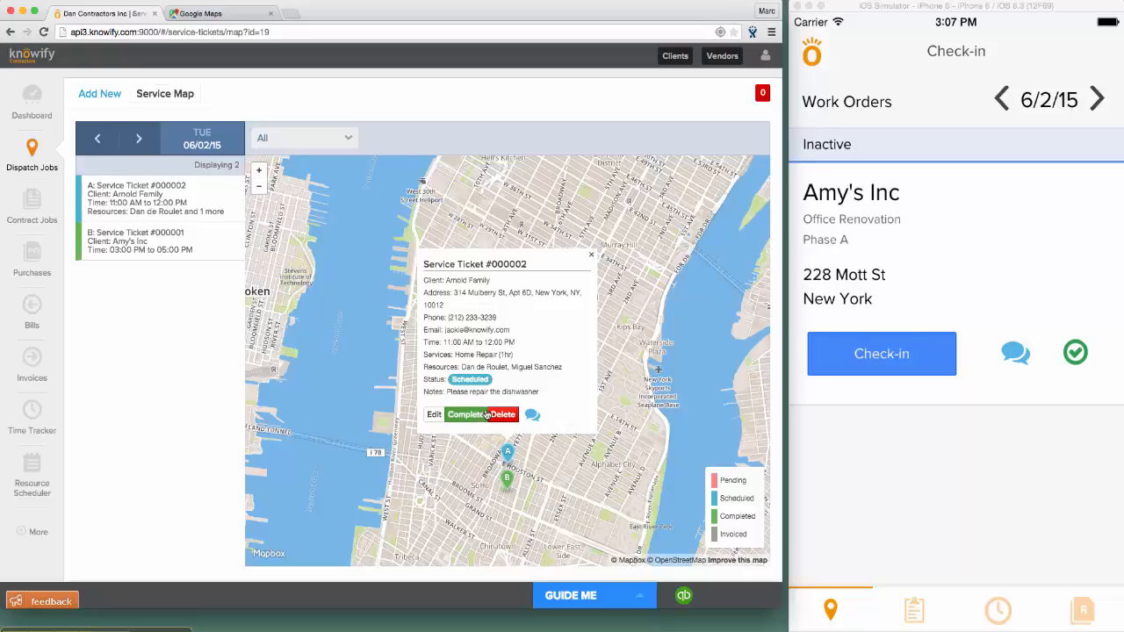
Step: Switch to the Knowify mobile app in the iOS Simulator, refresh the work orders, and check in to the 11:00 - 12:00 job
left_click(945, 456)
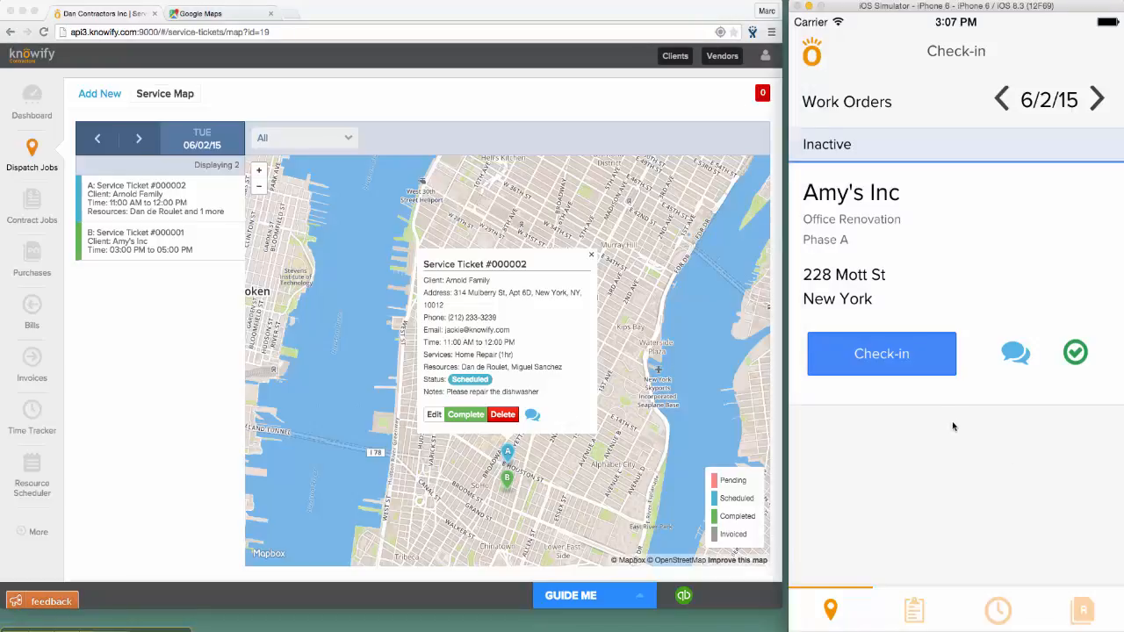
left_click_drag(953, 428, 973, 550)
left_click_drag(949, 123, 953, 456)
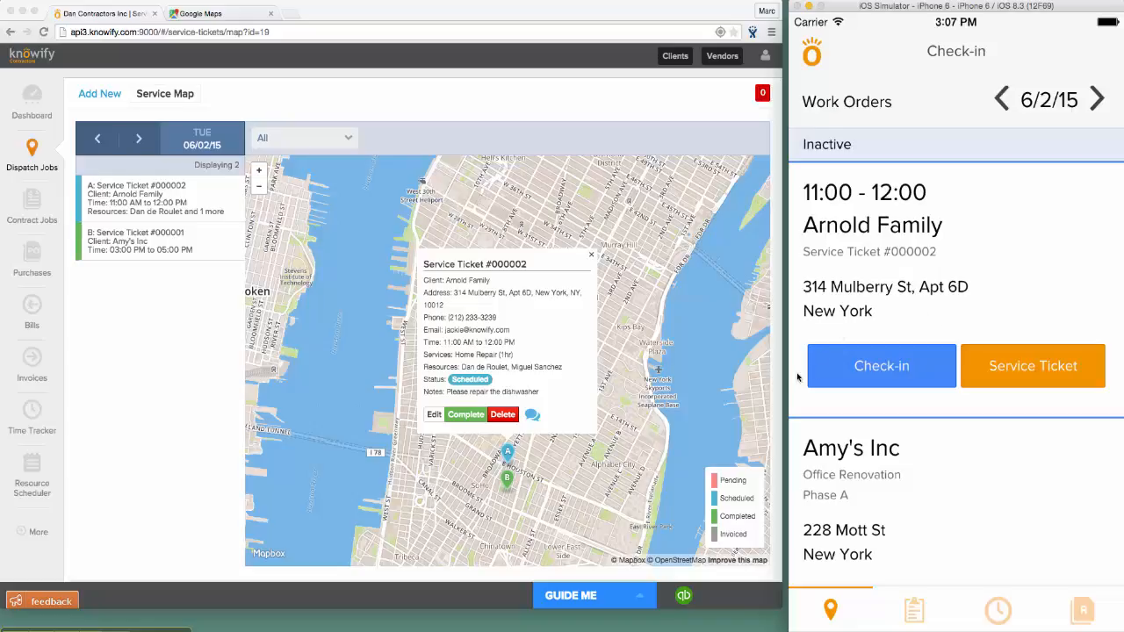
left_click(866, 368)
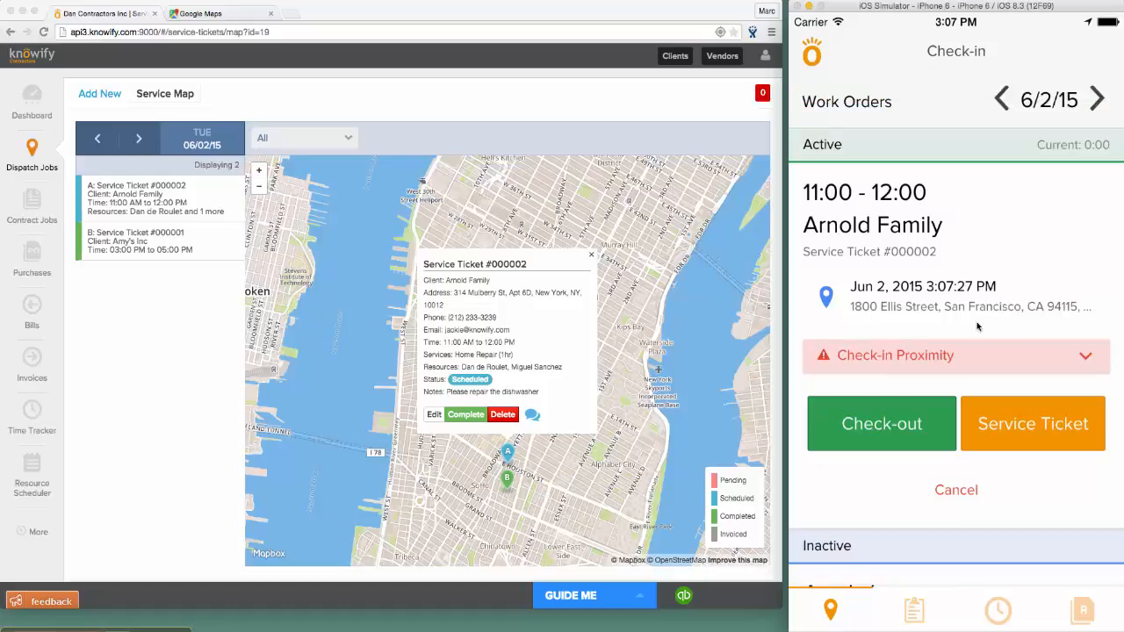
Step: Open the checked-in job's service ticket and add one XYZ Part to its services and materials
left_click(1020, 424)
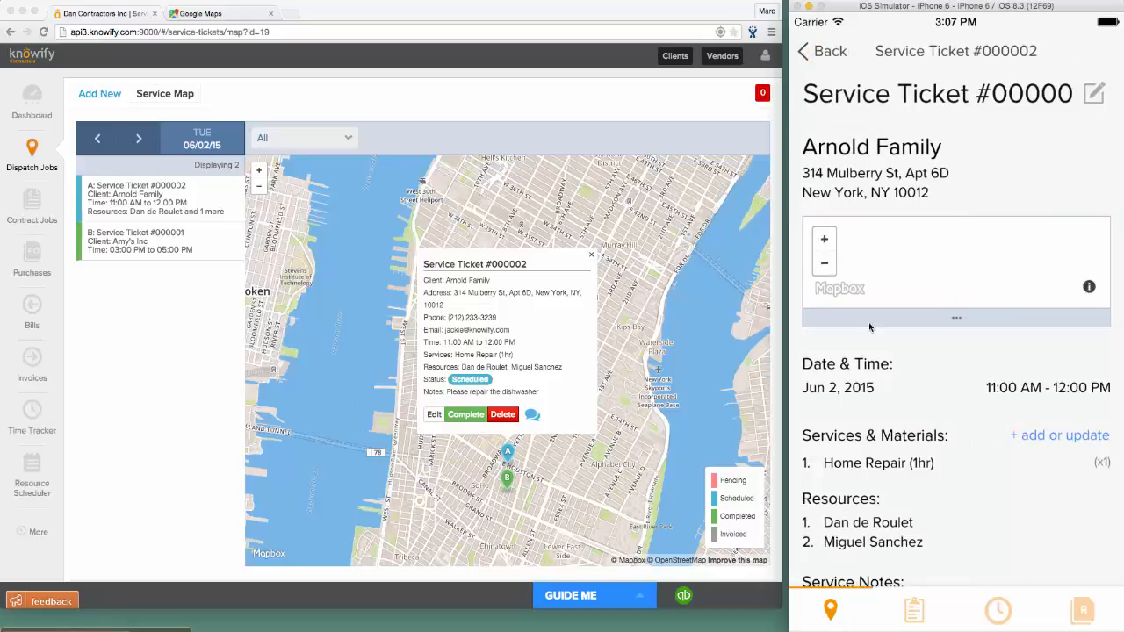
left_click_drag(995, 522, 885, 402)
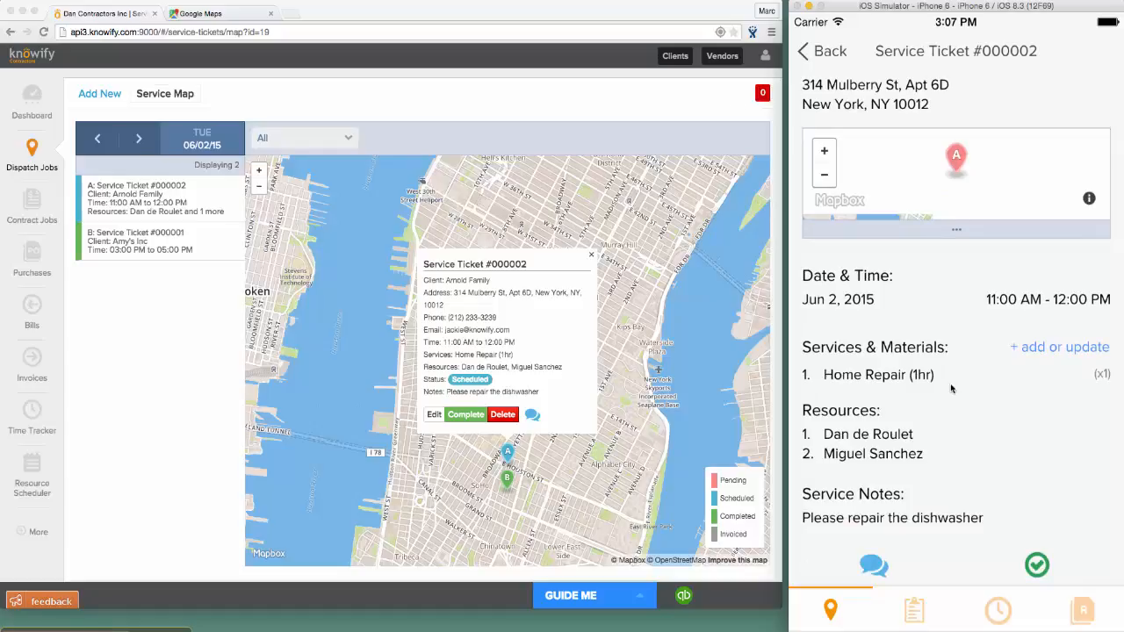
scroll(966, 412, "down", 3)
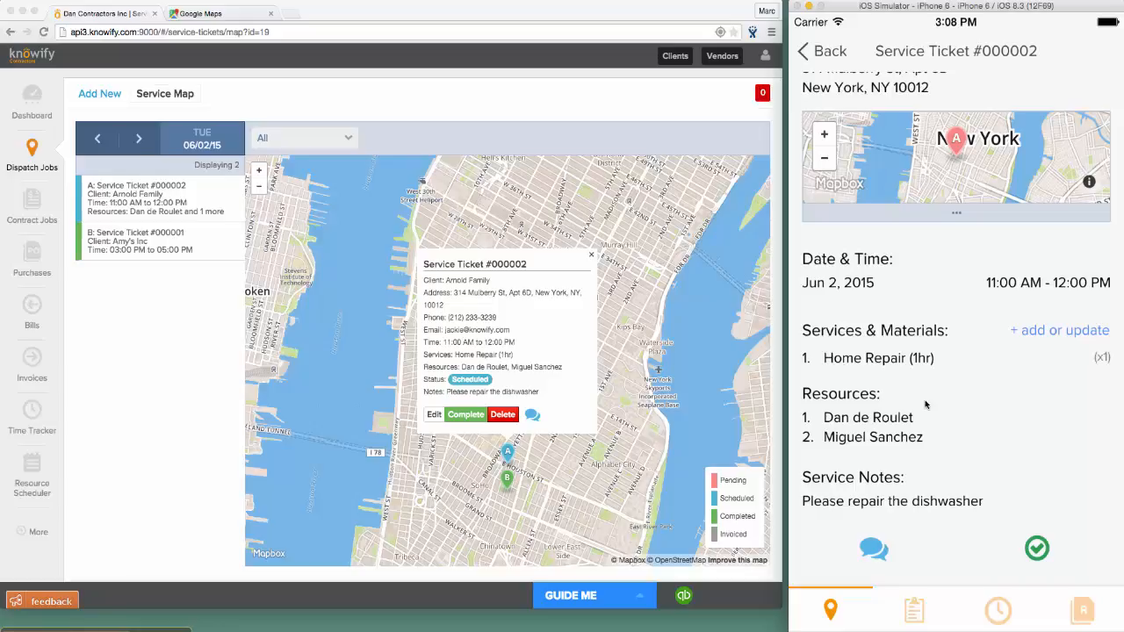
left_click(1034, 333)
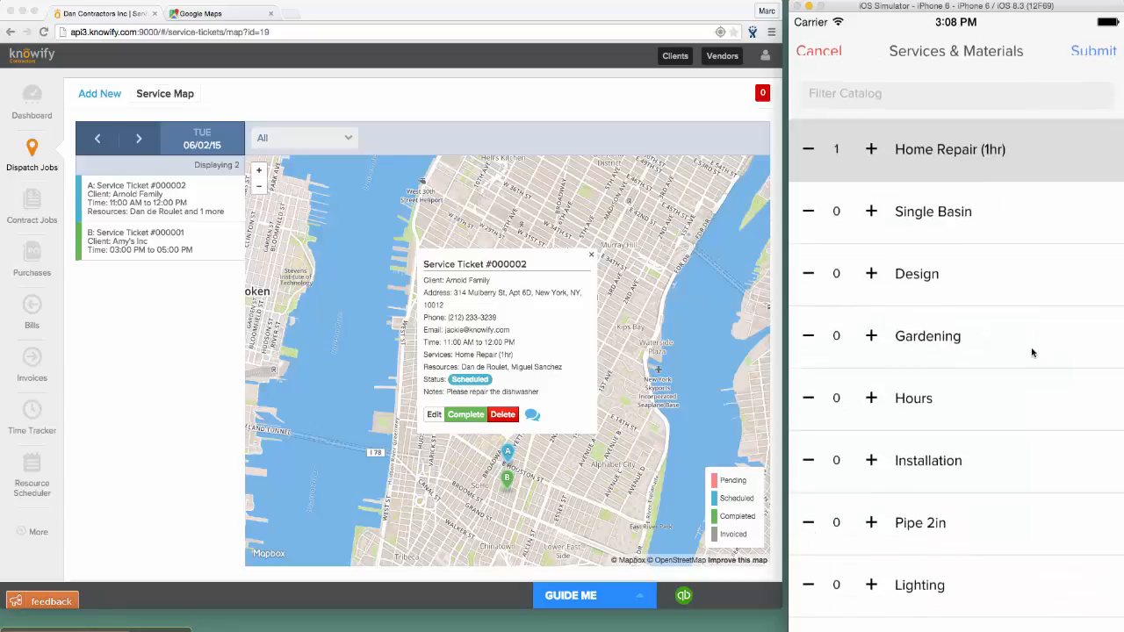
left_click(884, 111)
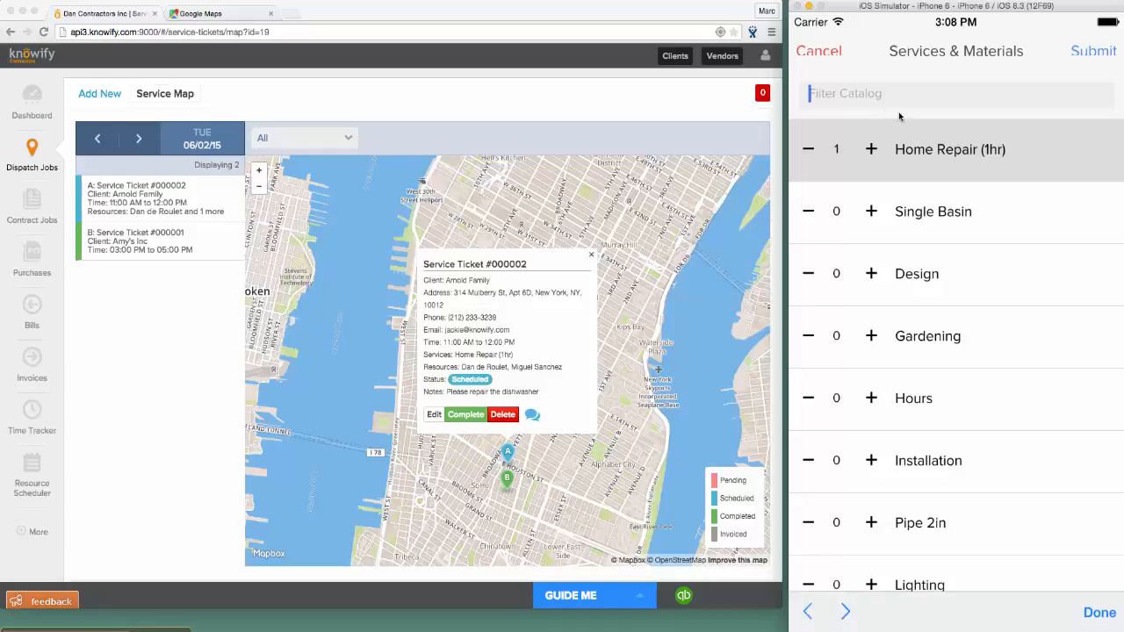
type("xyz")
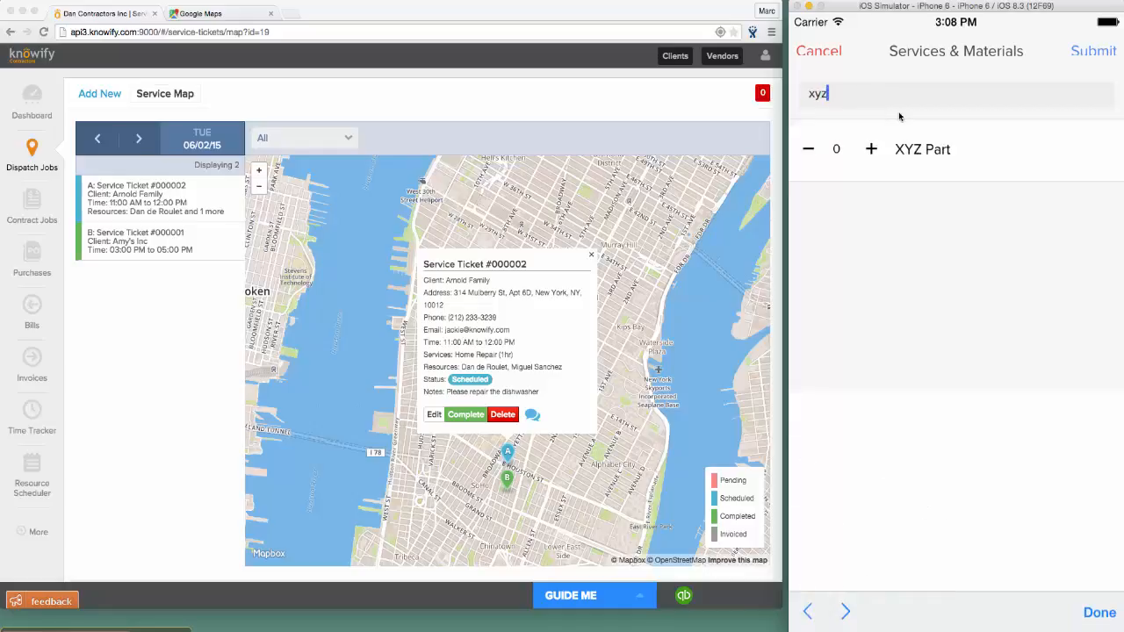
left_click(871, 149)
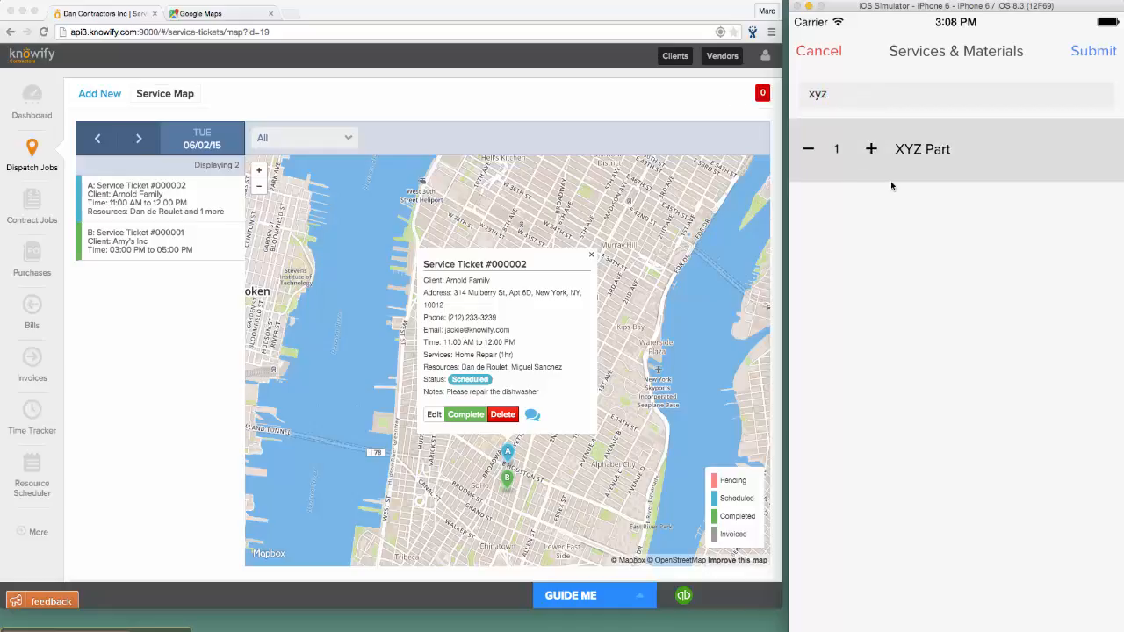
left_click(1085, 54)
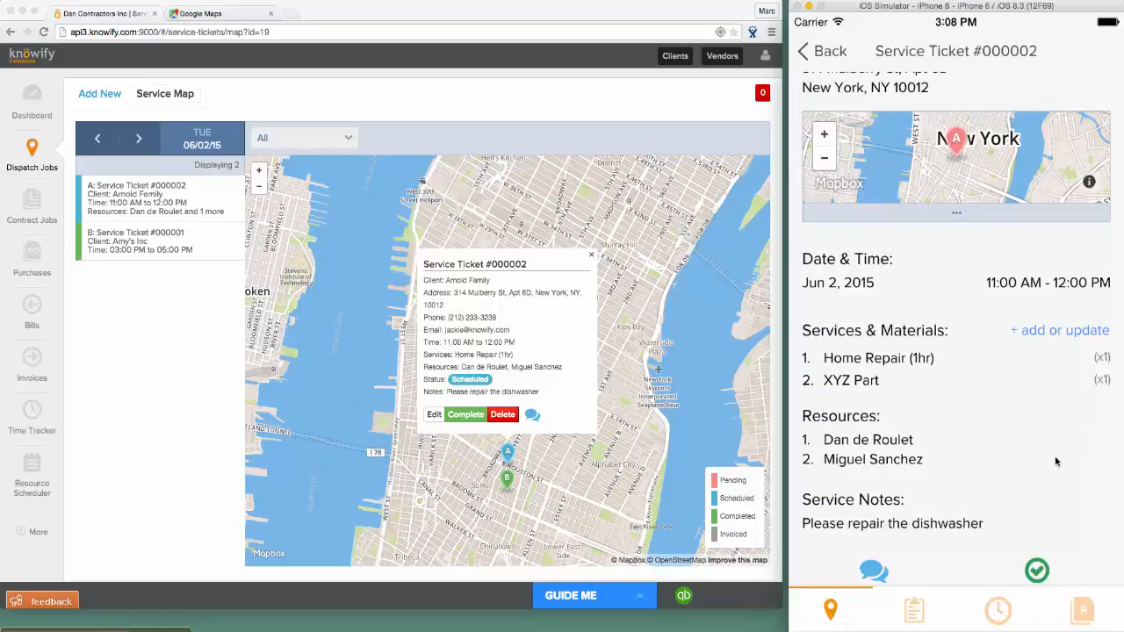
Step: Submit the comment "Dishwasher required XYZ part to fix - added to ticket" on the service ticket
left_click_drag(1031, 504, 1023, 395)
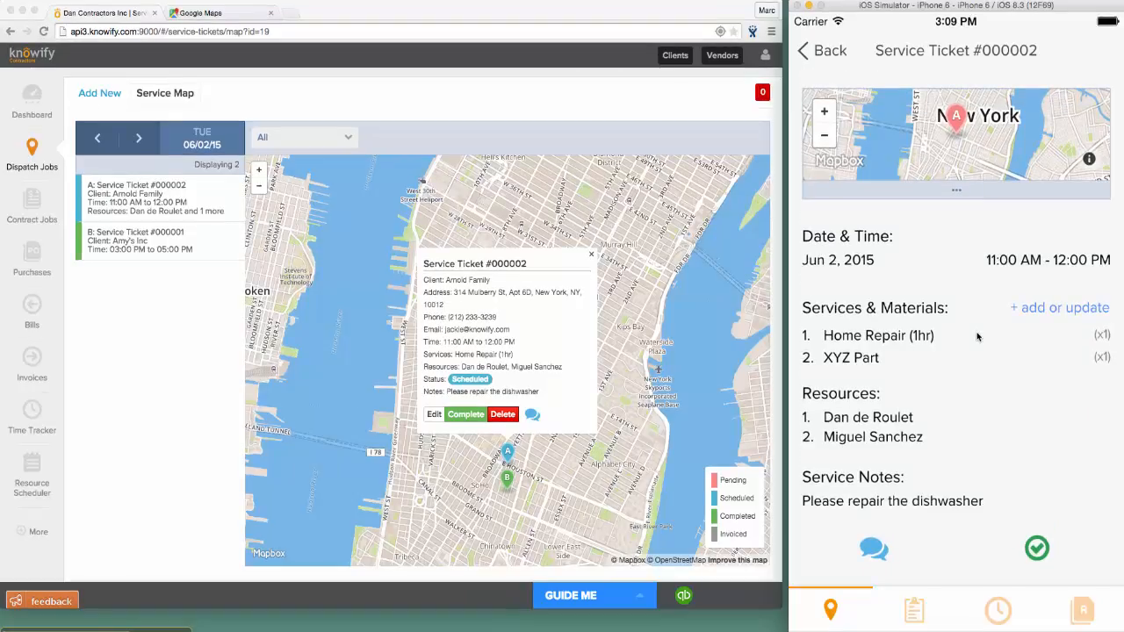
left_click(873, 548)
left_click(901, 529)
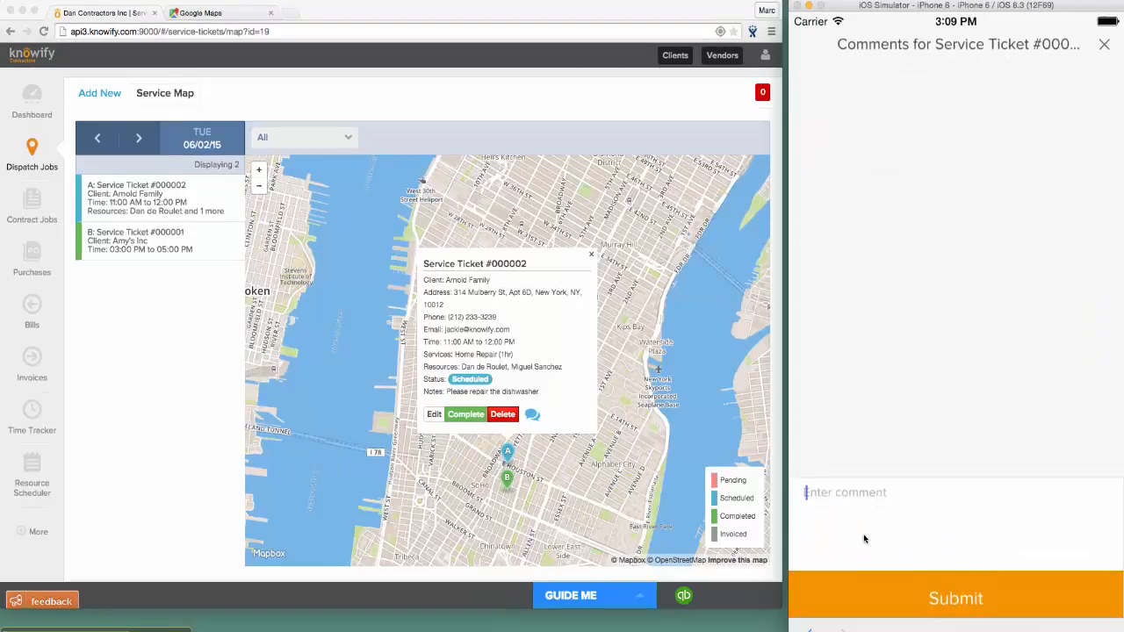
type("Di")
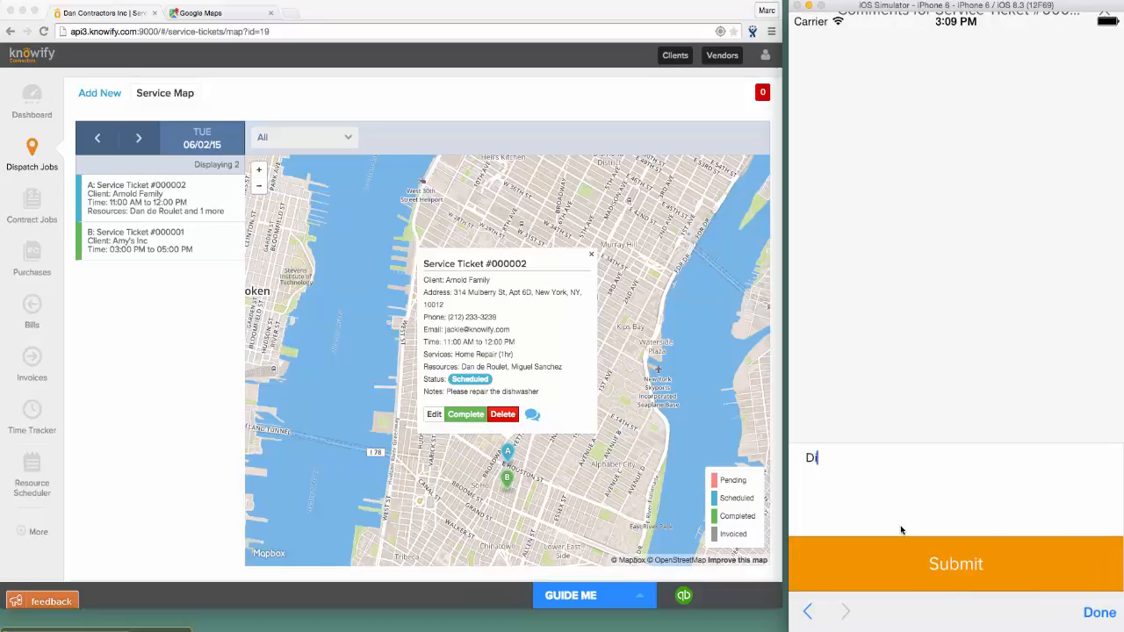
type("shwasher required ")
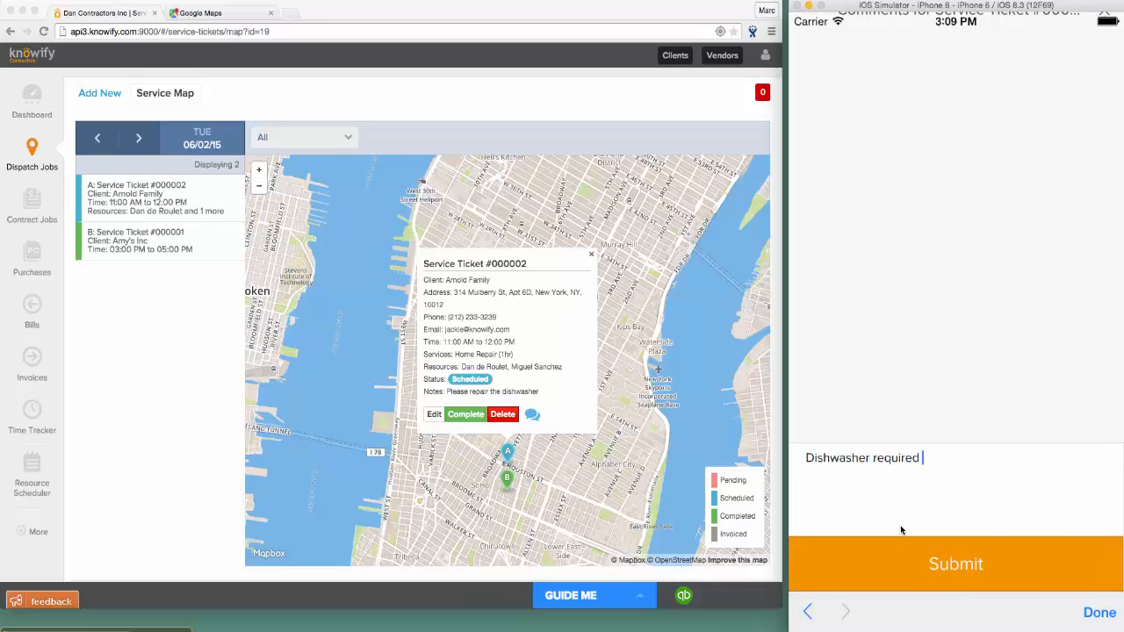
type("XYZ part to fix - added to ticket")
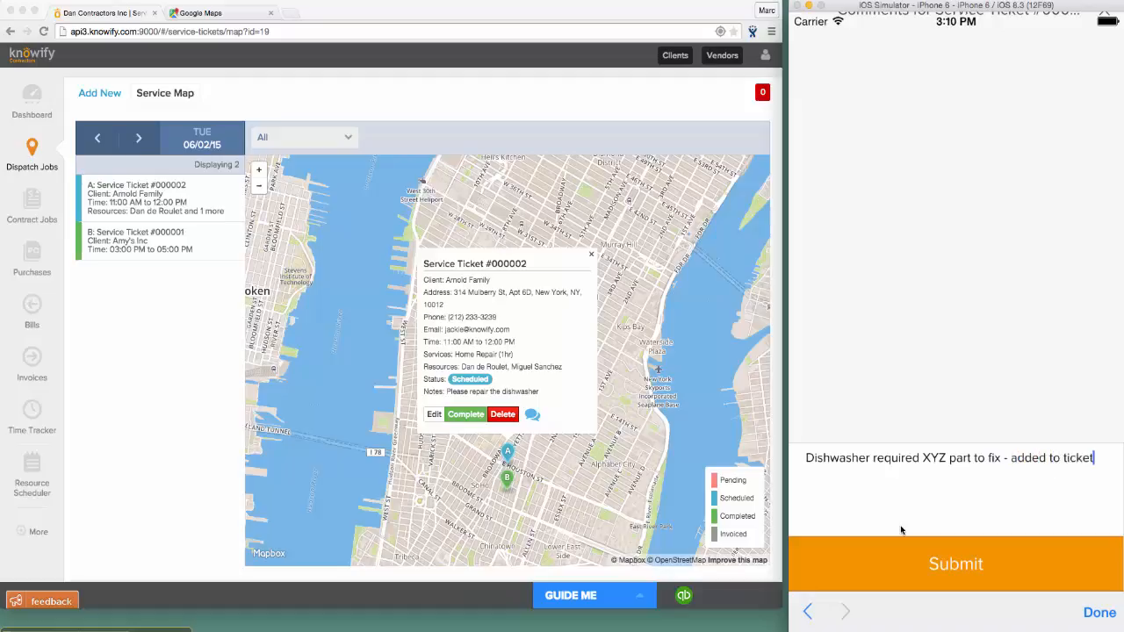
left_click(935, 564)
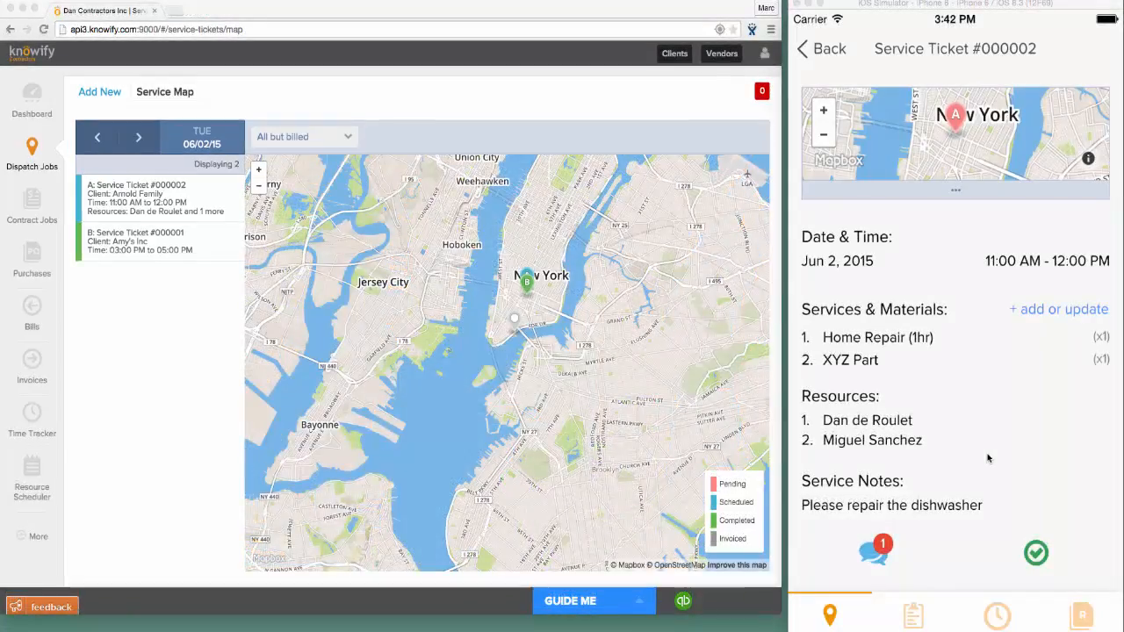
Step: Mark the service ticket as complete from the mobile app and confirm the completion
left_click(1037, 557)
left_click(1005, 386)
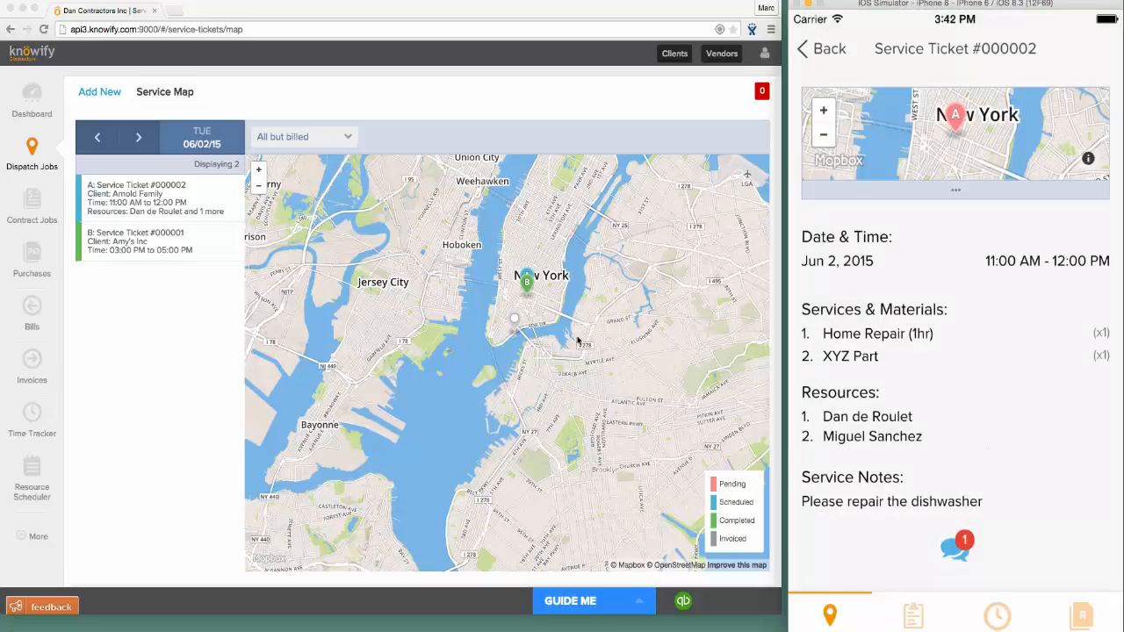
Step: Switch to the Knowify web app, reload the service map, and open the 11:00 AM to 12:00 PM ticket and its comments
left_click(163, 290)
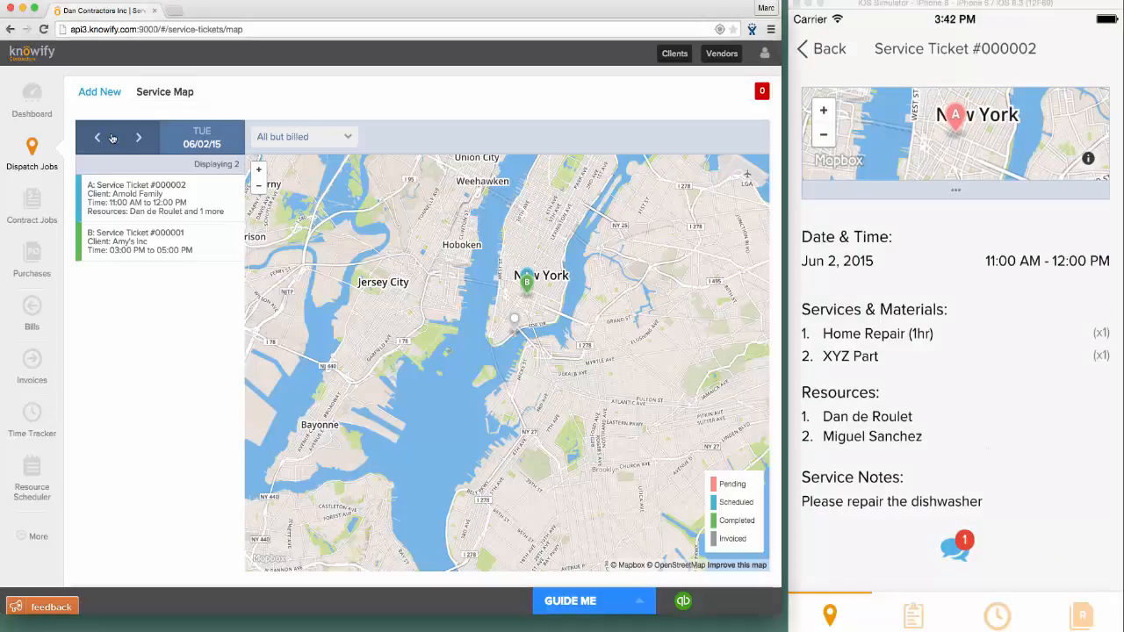
left_click(41, 29)
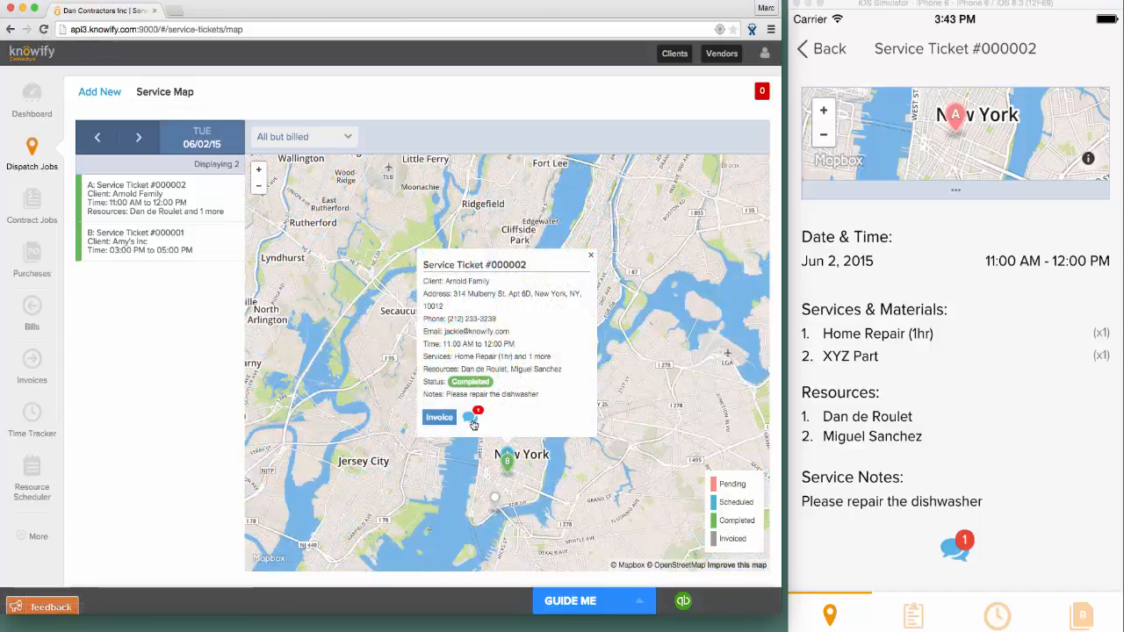
left_click(473, 424)
left_click(539, 349)
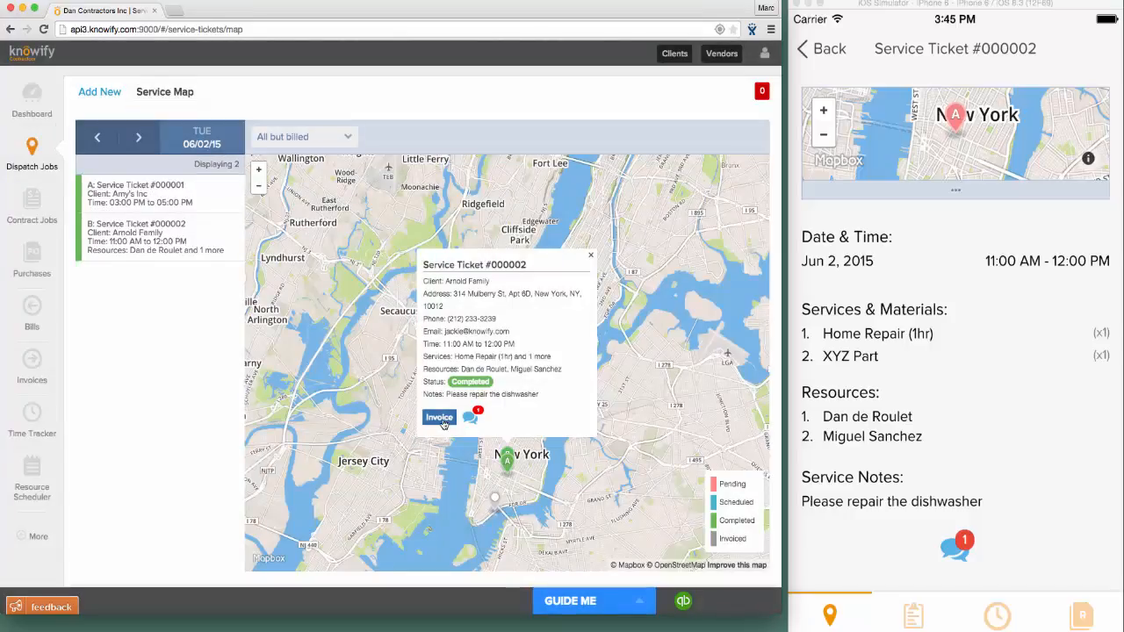
Step: Start an invoice from the completed service ticket and mark Home Repair (1hr) and XYZ Part as taxable, leaving the tax selection blank
left_click(443, 418)
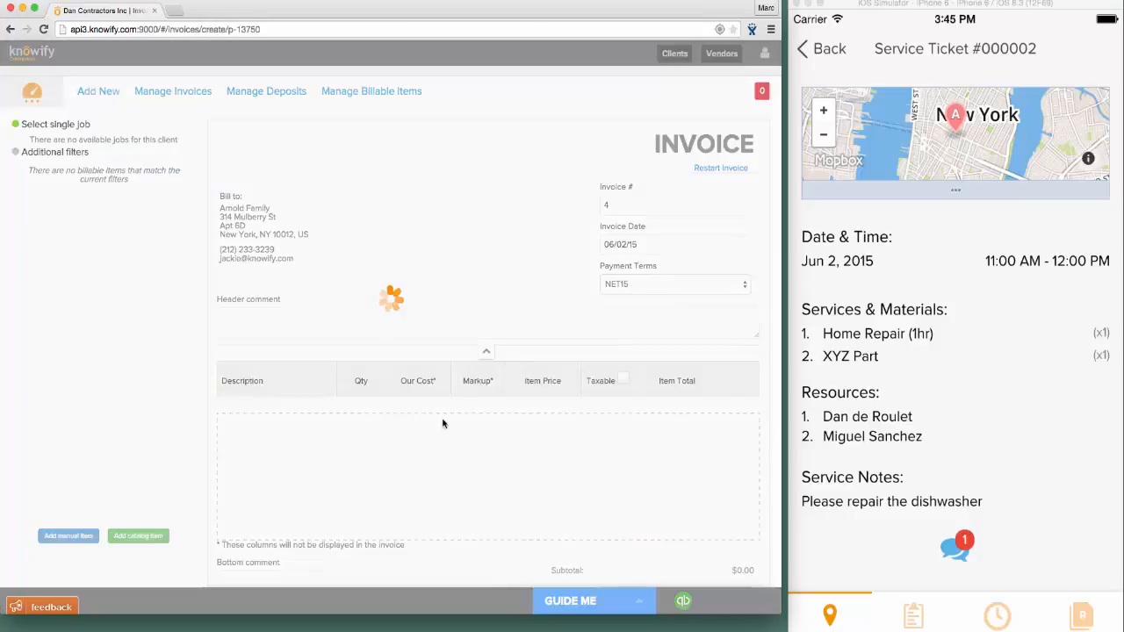
scroll(420, 442, "down", 3)
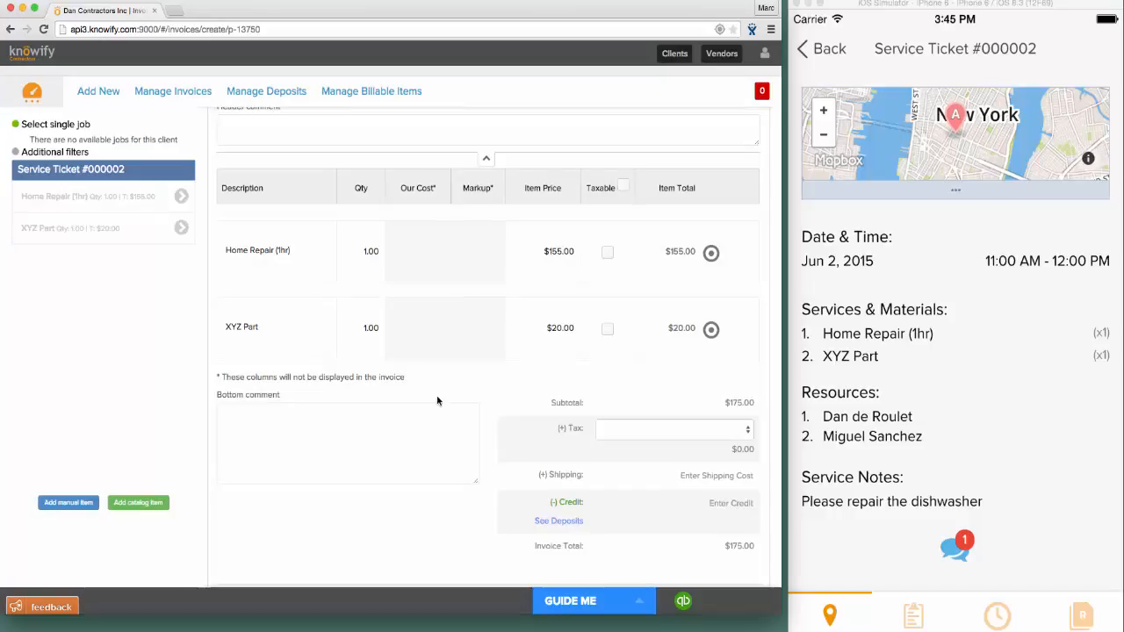
scroll(491, 392, "up", 2)
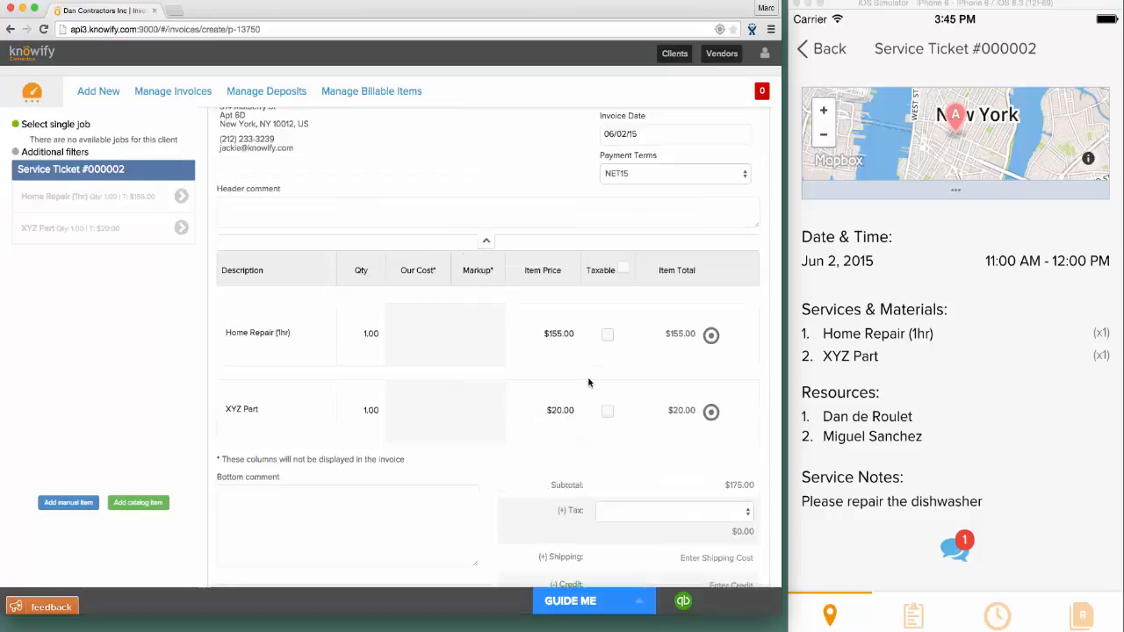
left_click(607, 334)
left_click(607, 411)
left_click(660, 511)
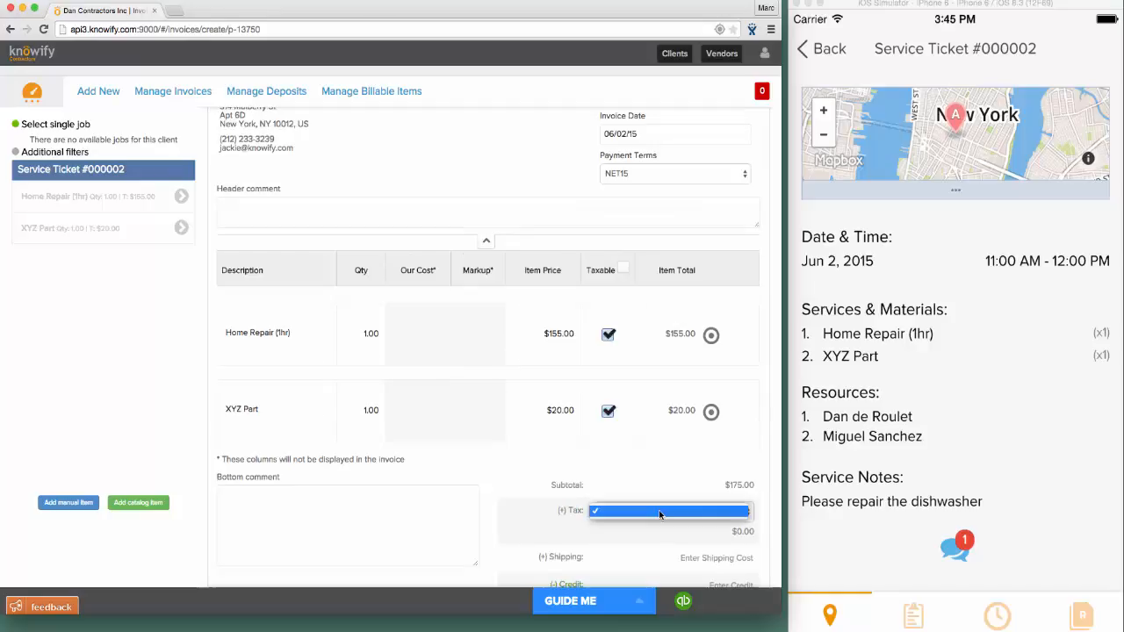
left_click(660, 513)
Step: Finalize the invoice and confirm its summary with Send to QuickBooks enabled and Send Email to Client disabled
scroll(640, 474, "down", 3)
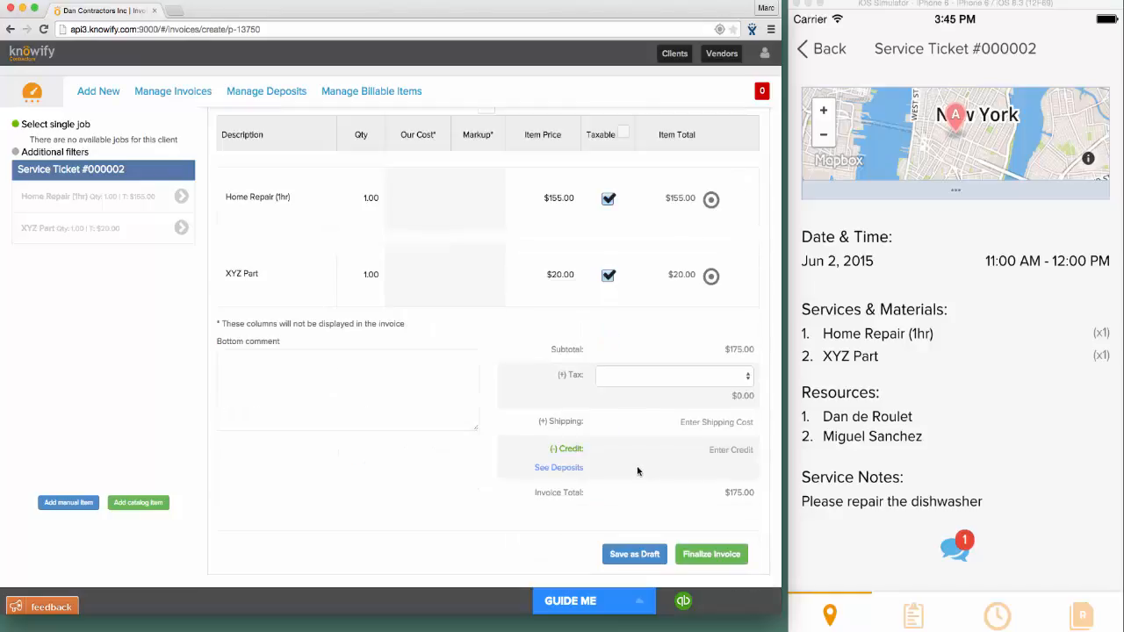
left_click(711, 554)
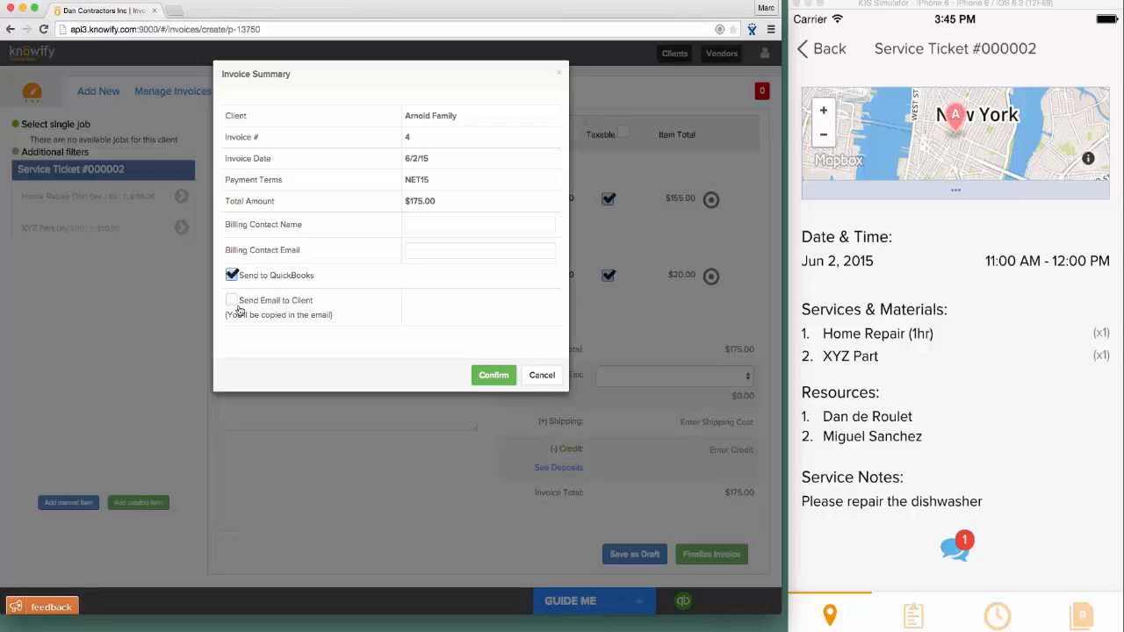
left_click(477, 375)
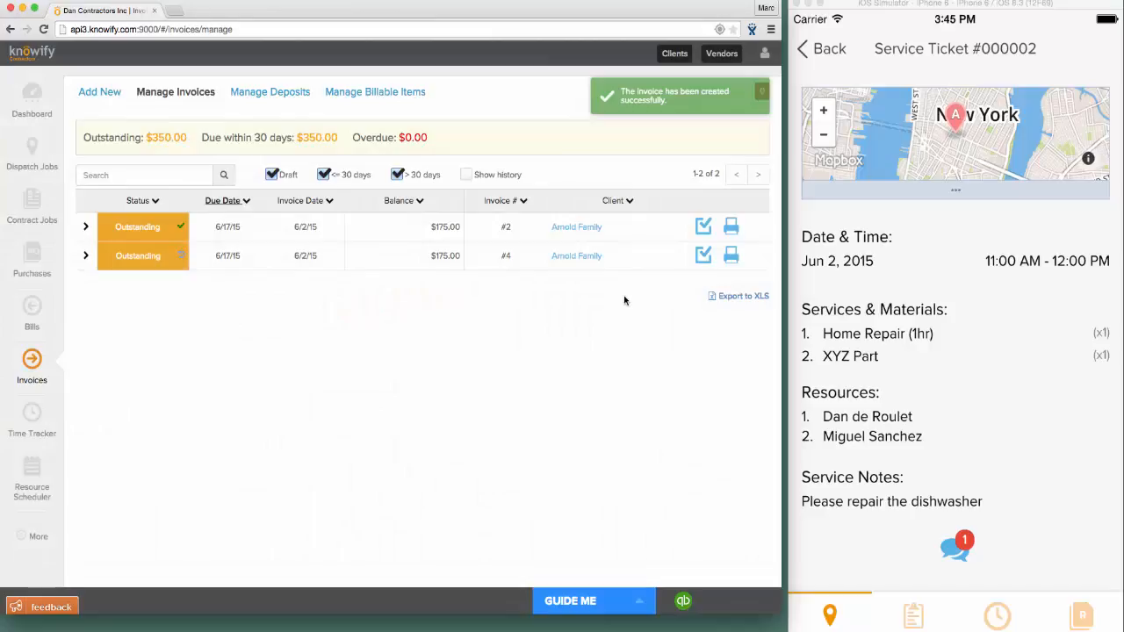
Step: Open the printable PDF of the new invoice, examine its line items and totals, and return to the invoice list
left_click(731, 256)
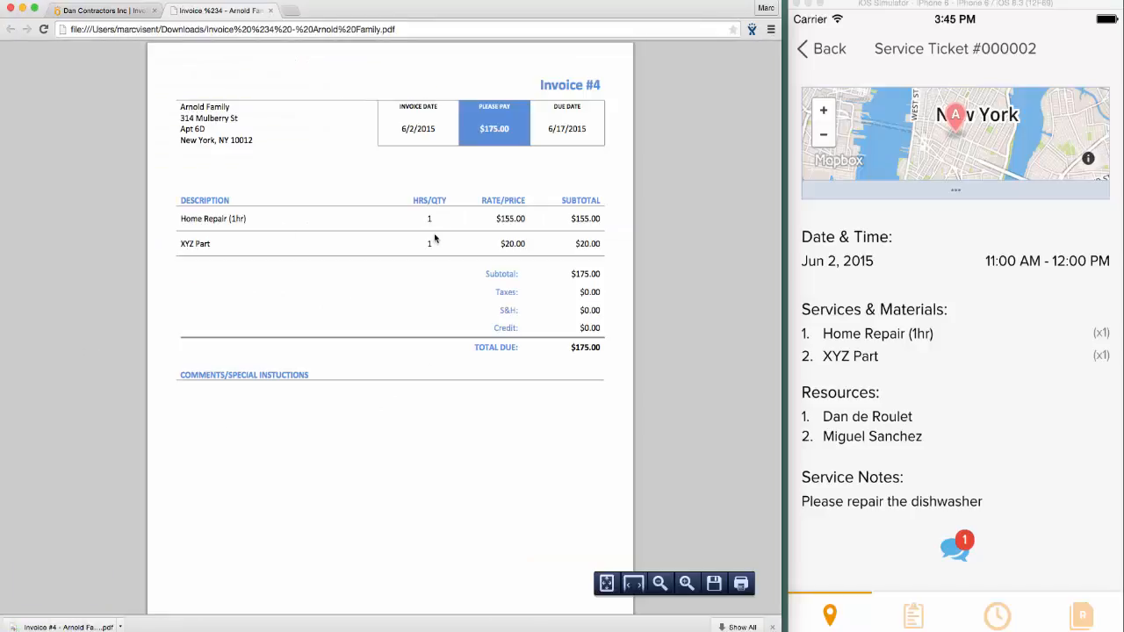
scroll(337, 374, "down", 1)
scroll(335, 373, "down", 1)
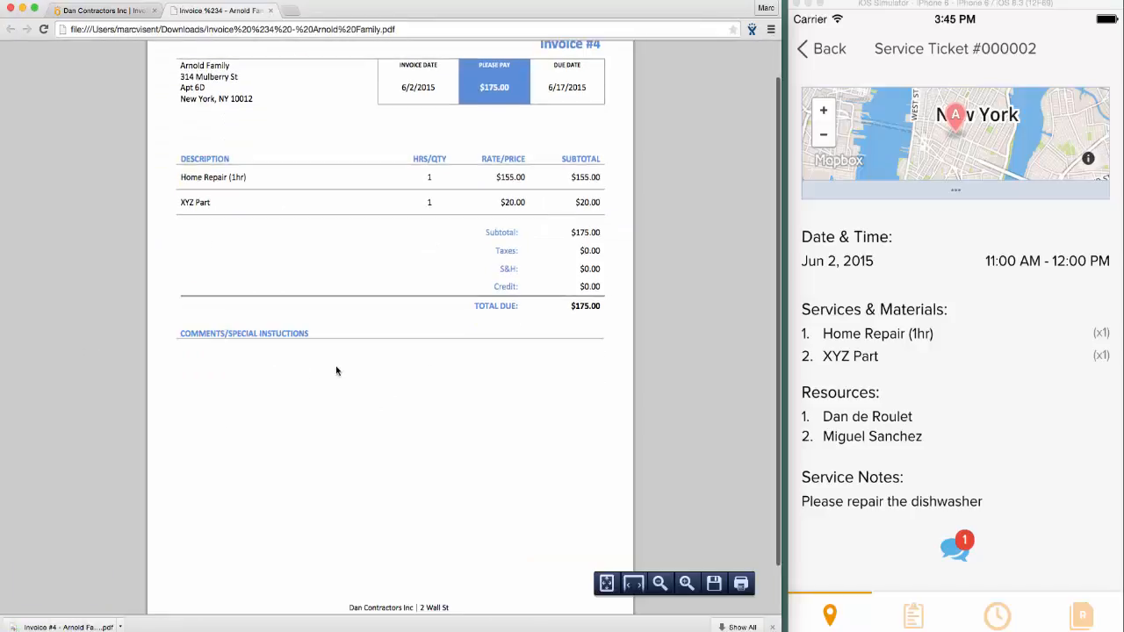
left_click(101, 10)
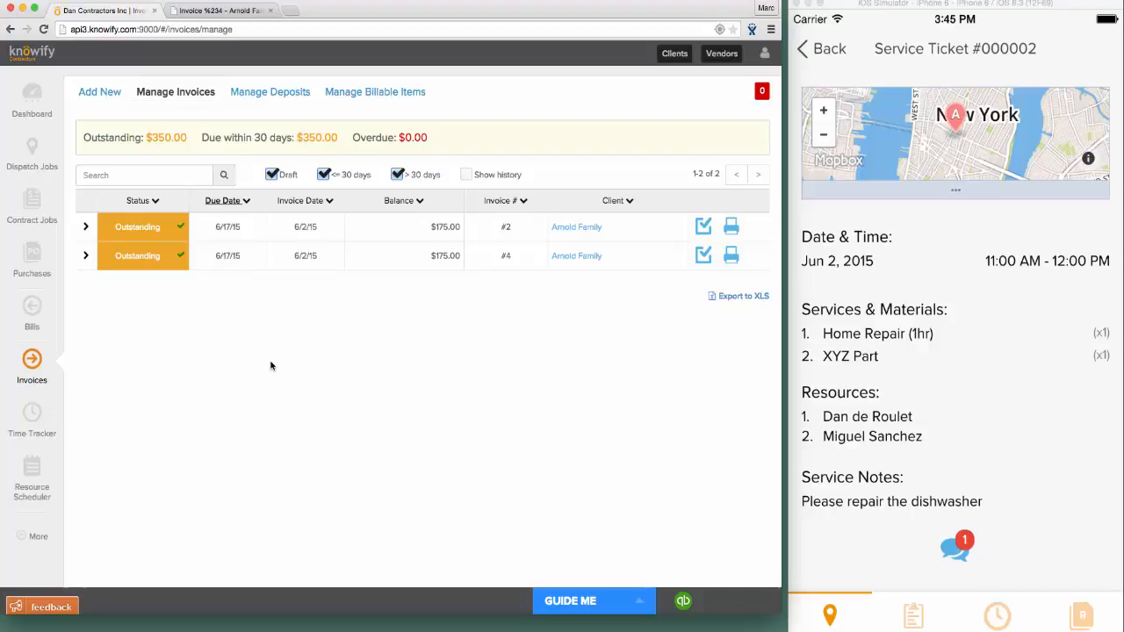
Step: On the Dispatch Jobs service map, examine the invoiced dishwasher repair ticket under the History filter, and set the filter to All
left_click(32, 156)
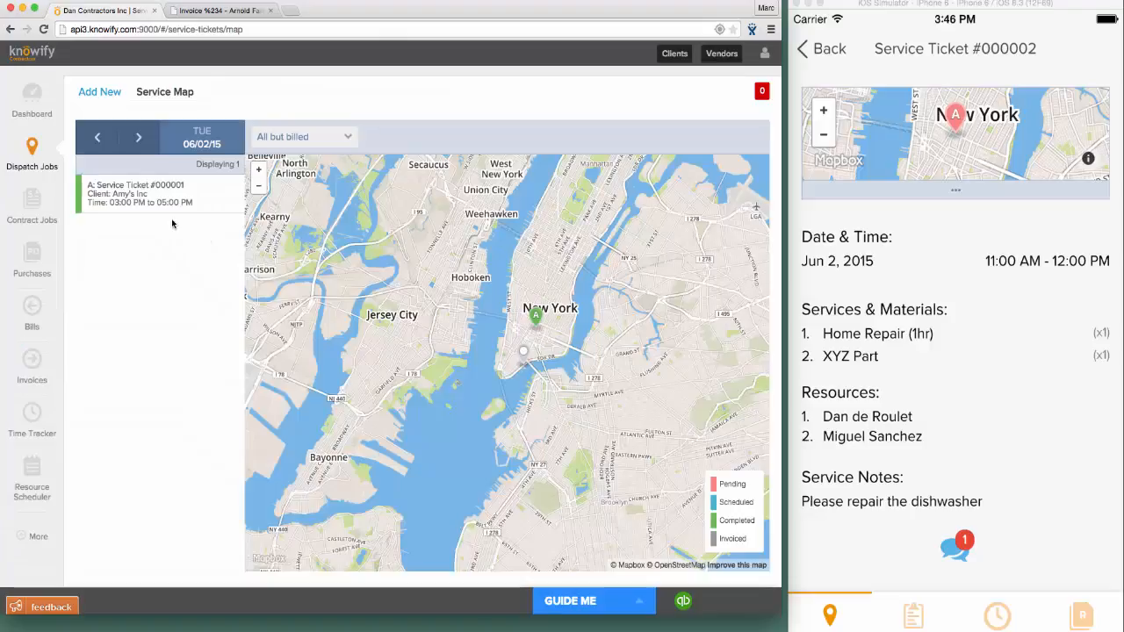
left_click(309, 138)
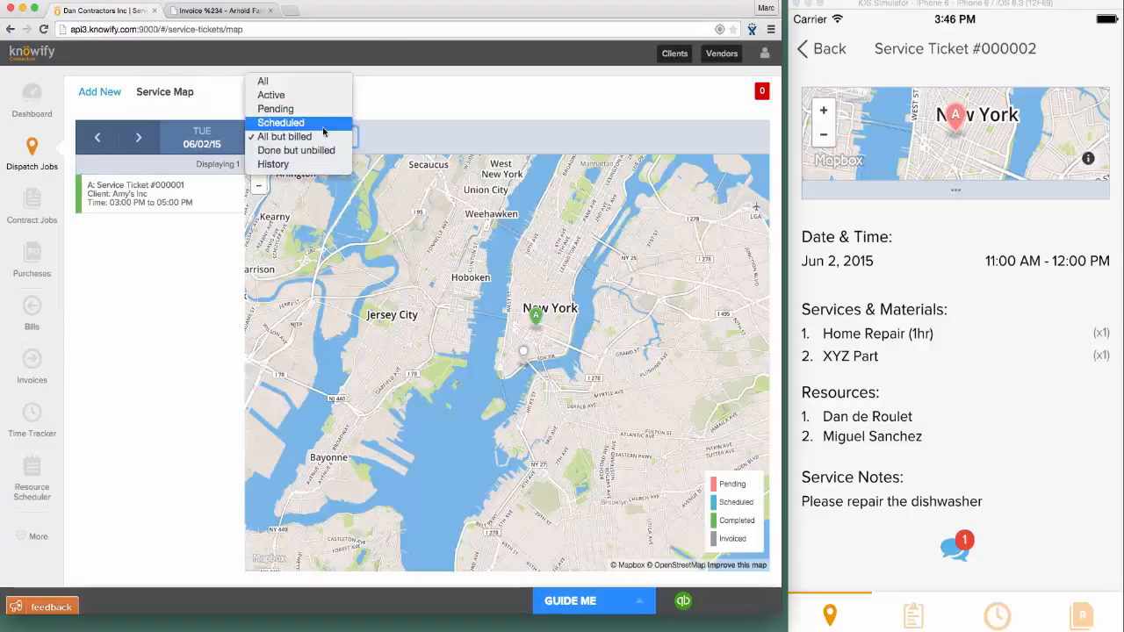
left_click(273, 164)
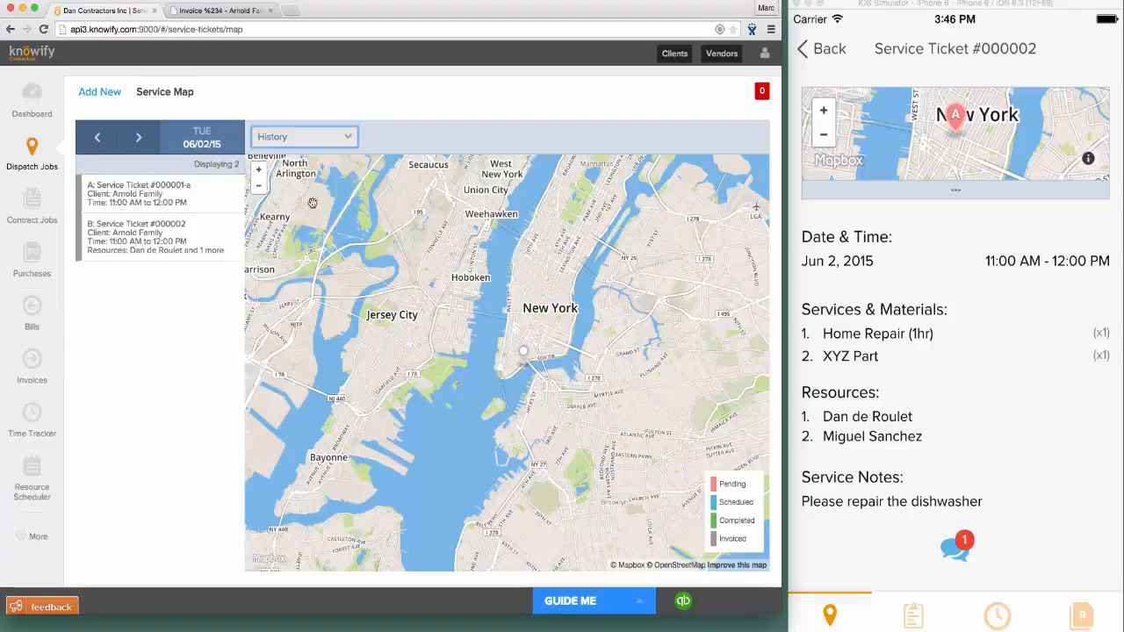
left_click(121, 249)
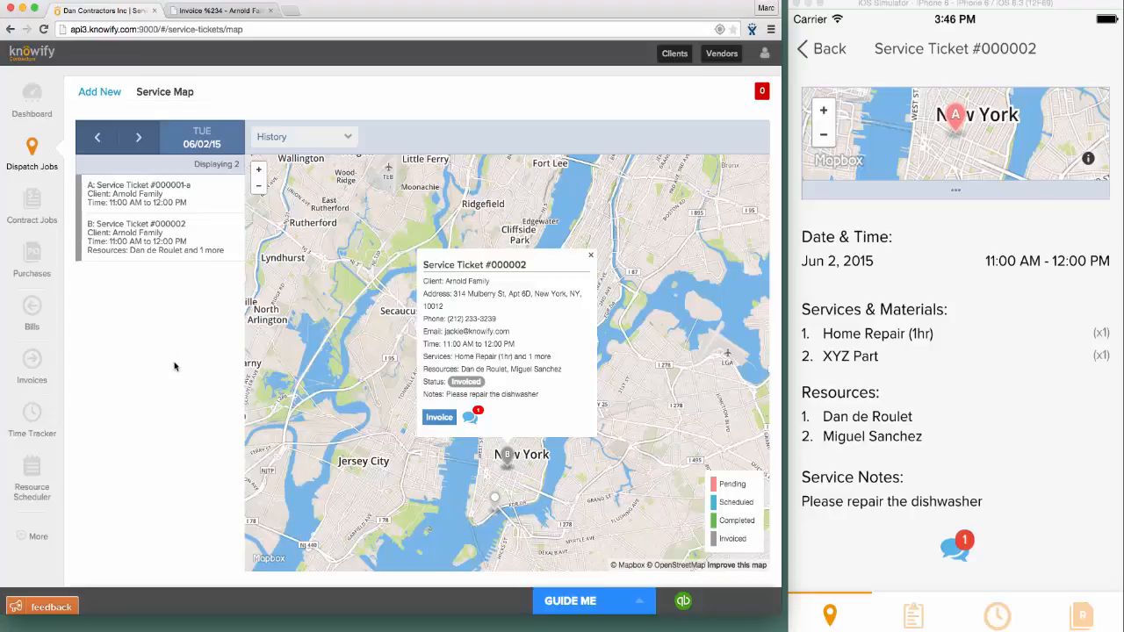
left_click(303, 136)
left_click(298, 50)
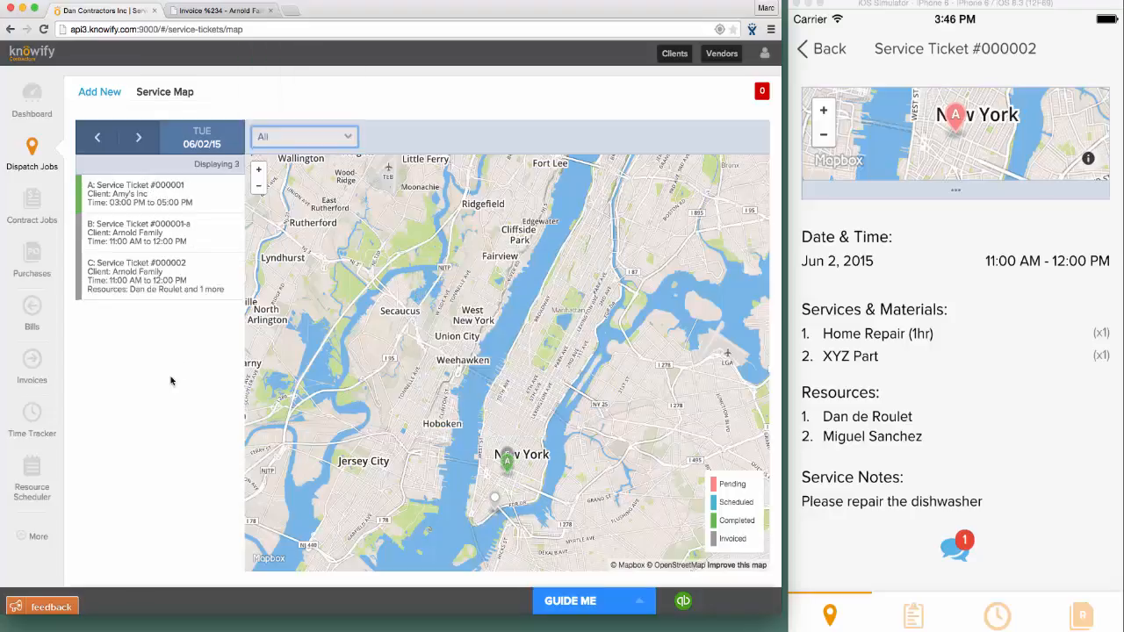